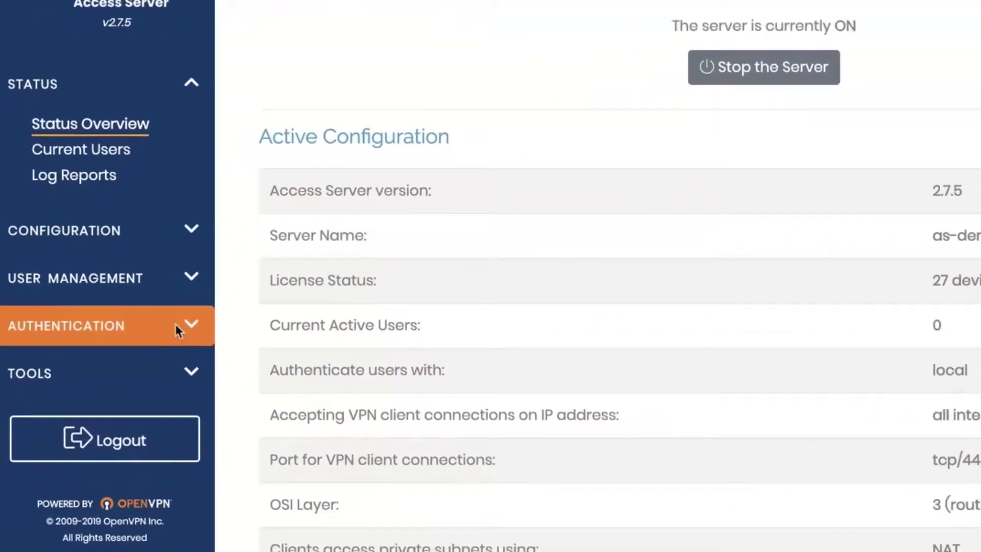
# - Open Authentication > General and leave Google Authenticator MFA set to Yes
pyautogui.click(175, 327)
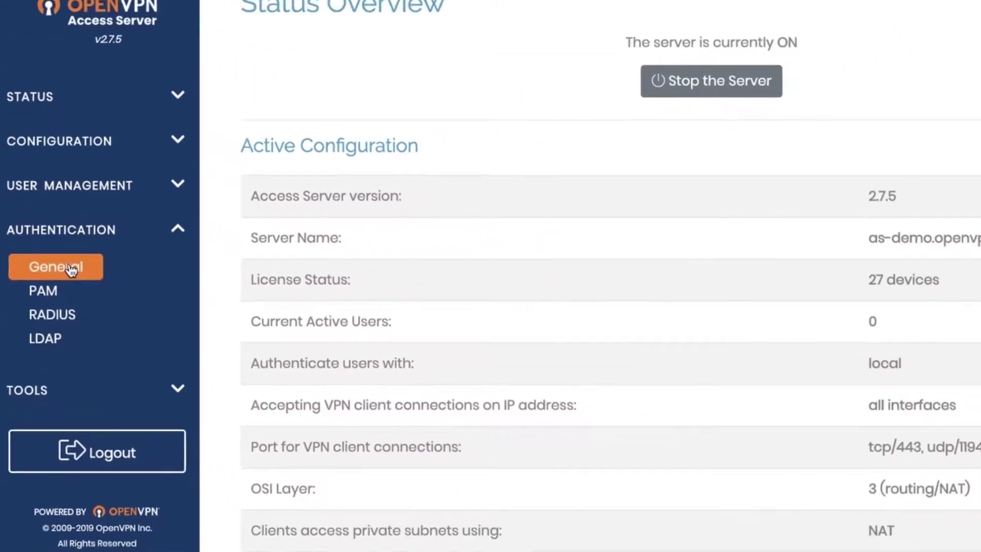
pyautogui.click(71, 270)
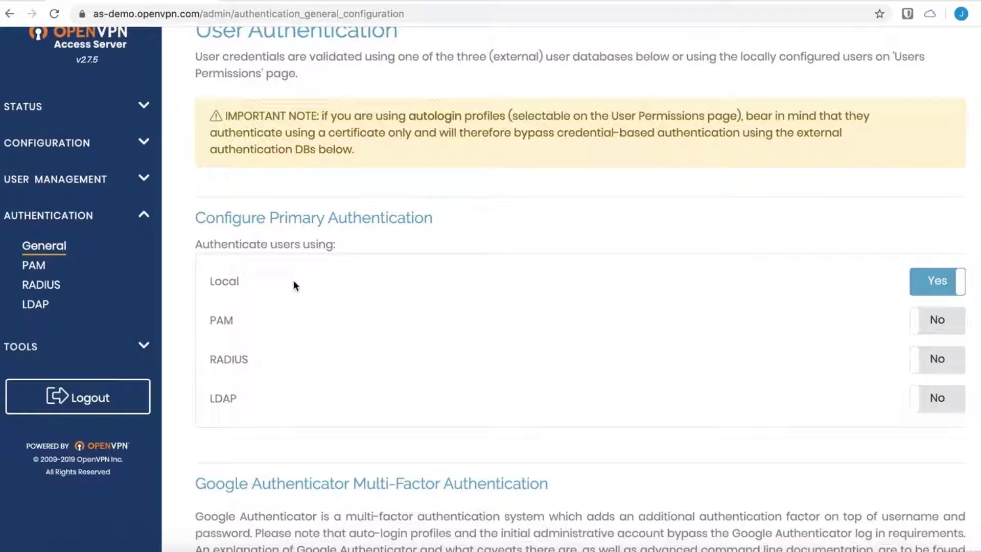
pyautogui.scroll(-3, 521, 385)
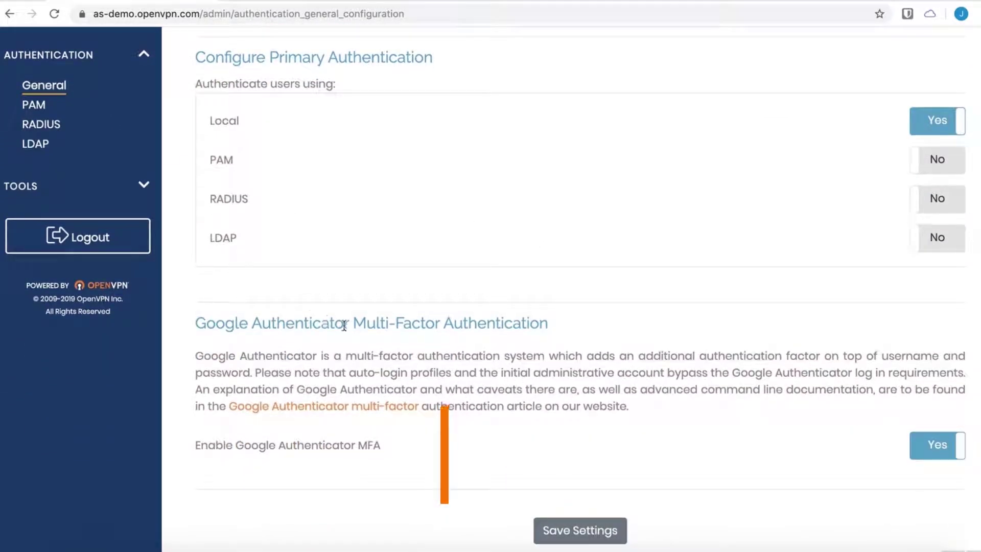
pyautogui.click(927, 449)
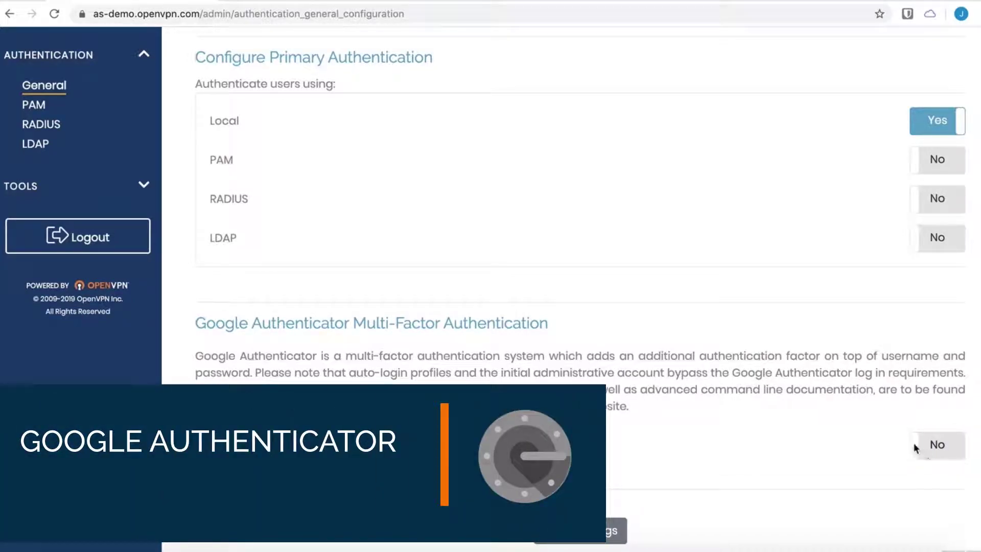
pyautogui.click(932, 449)
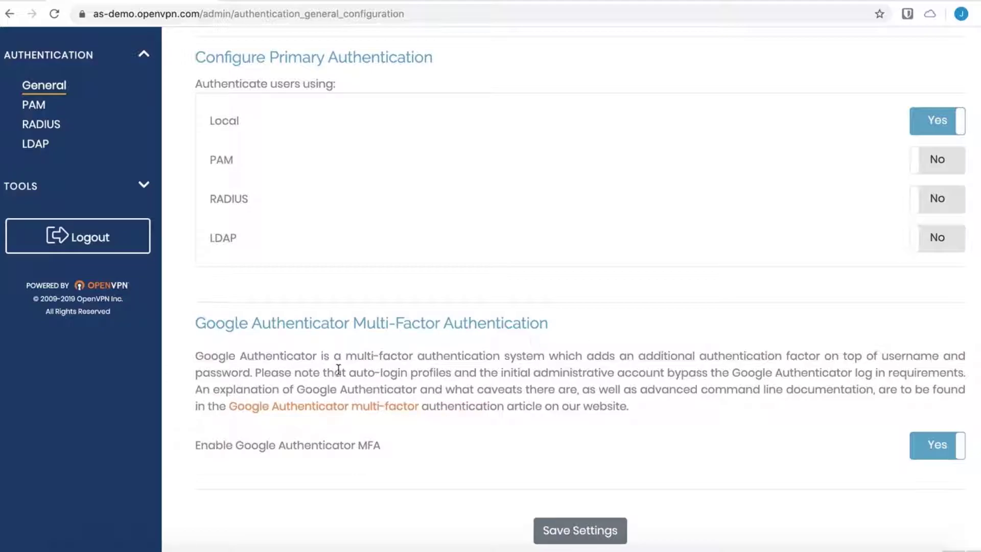
pyautogui.scroll(4, 164, 260)
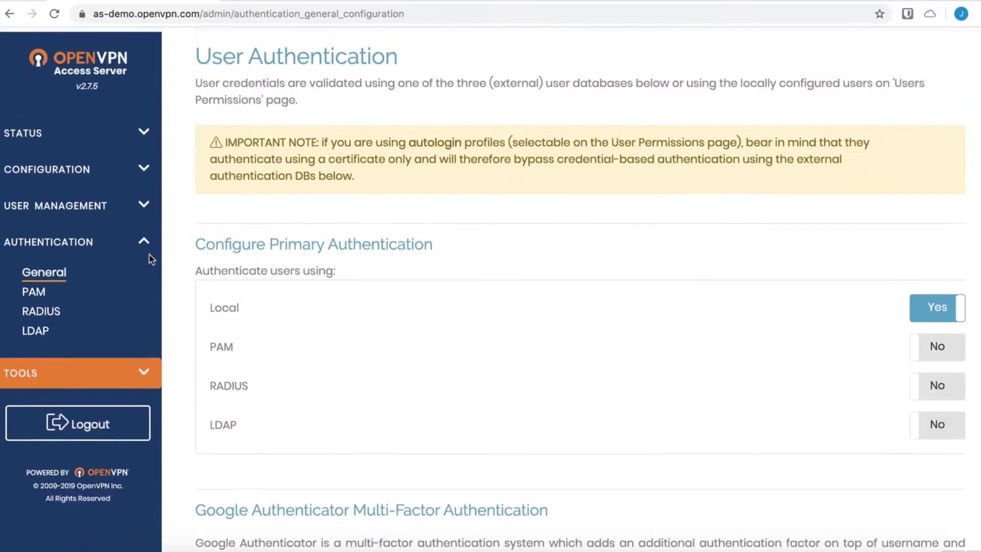
# - Open VPN Settings and inspect the dynamic network address 172.27.224.0
pyautogui.click(143, 165)
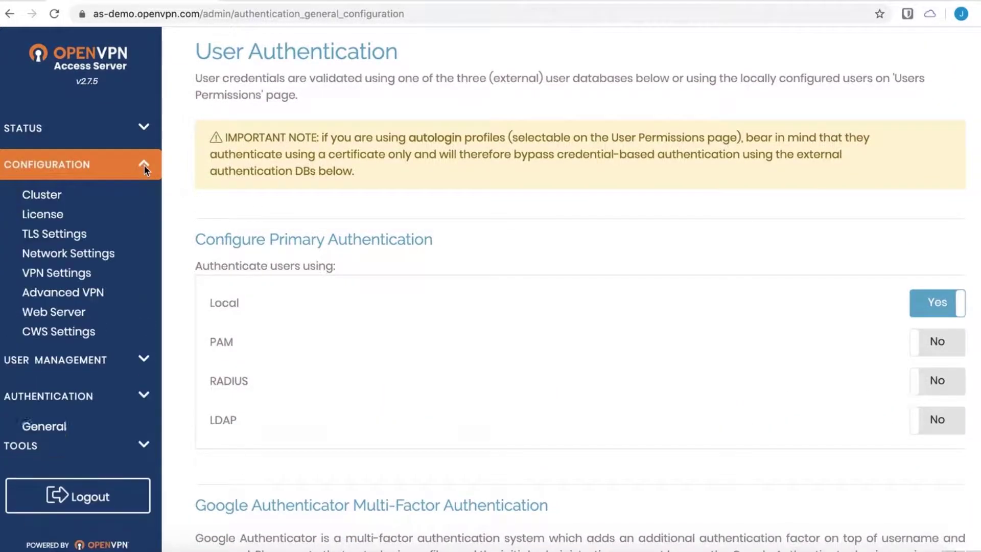
pyautogui.click(82, 274)
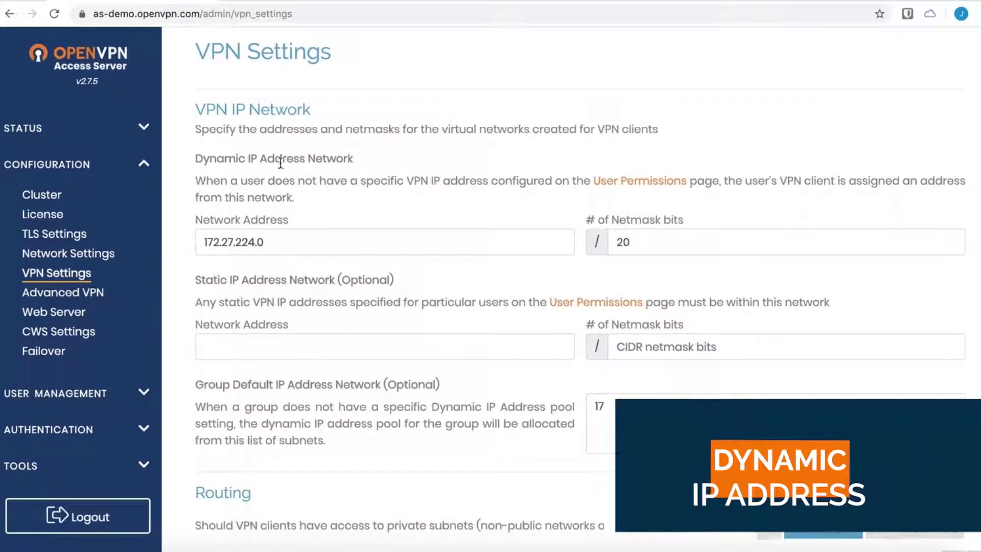
pyautogui.doubleClick(270, 241)
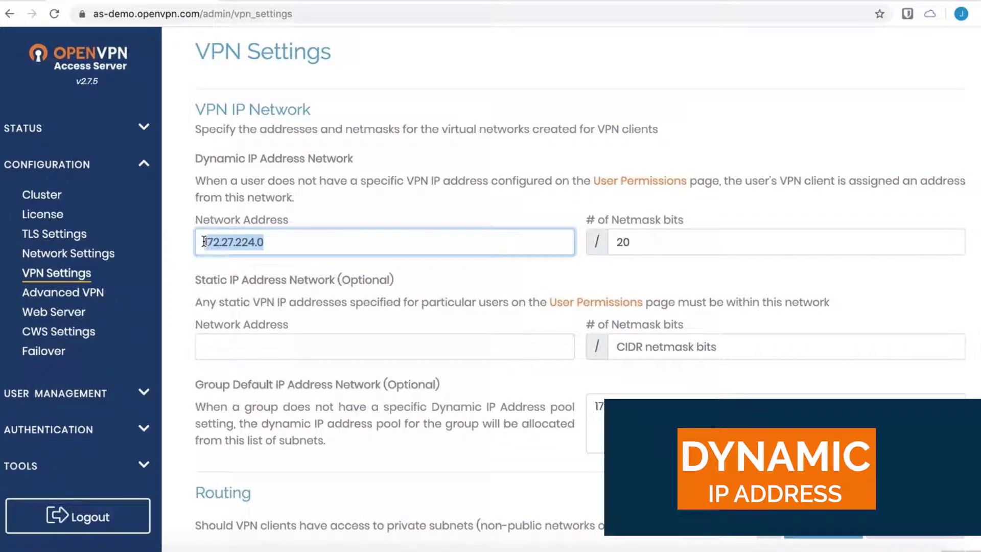
pyautogui.click(344, 210)
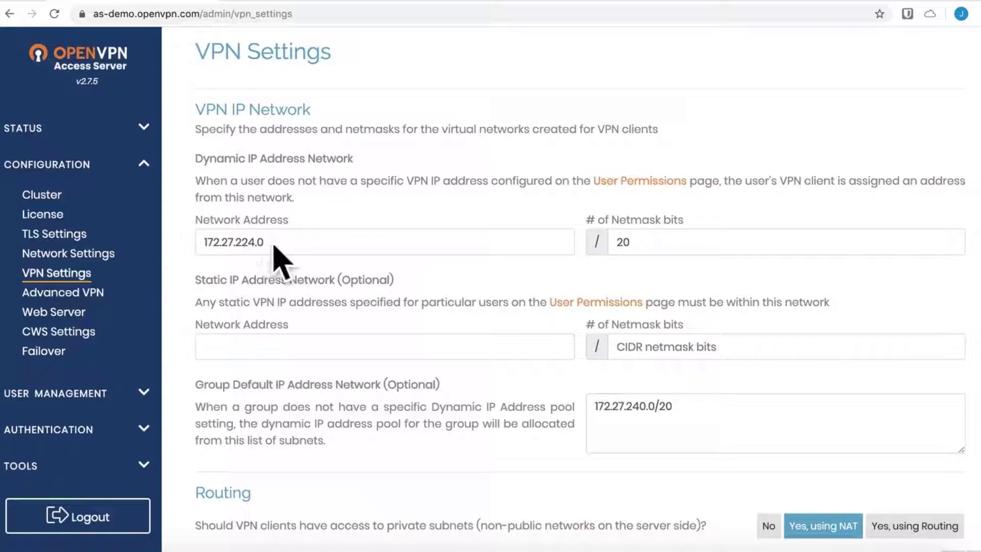
pyautogui.moveTo(271, 243); pyautogui.dragTo(202, 245)
pyautogui.click(311, 239)
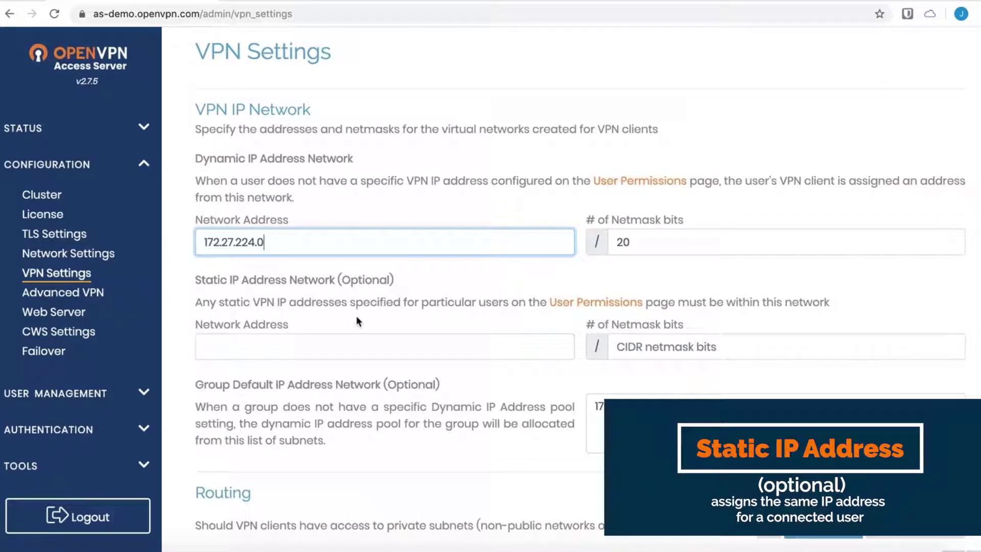
# - Review the empty static IP network field and the group default network 172.27.240.0/20
pyautogui.click(350, 340)
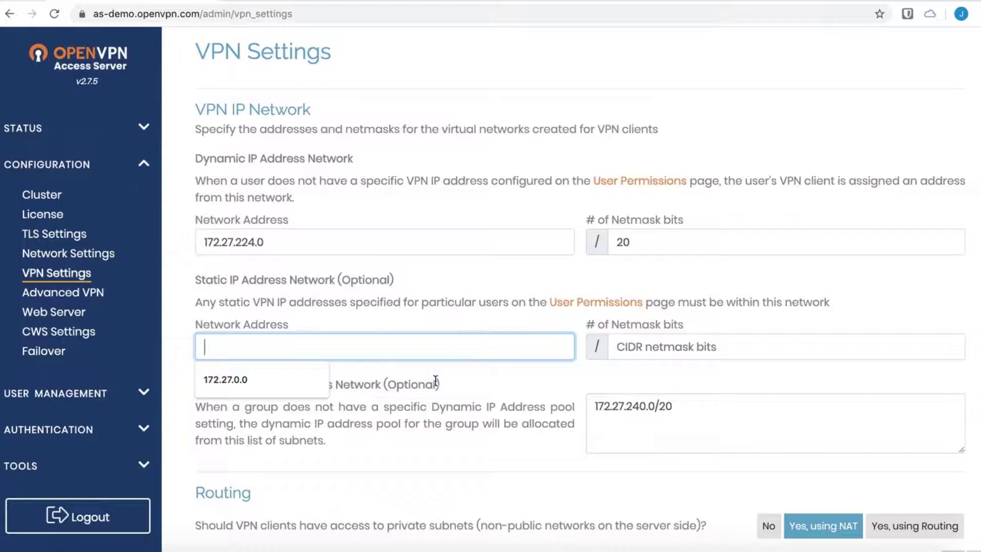
pyautogui.click(429, 398)
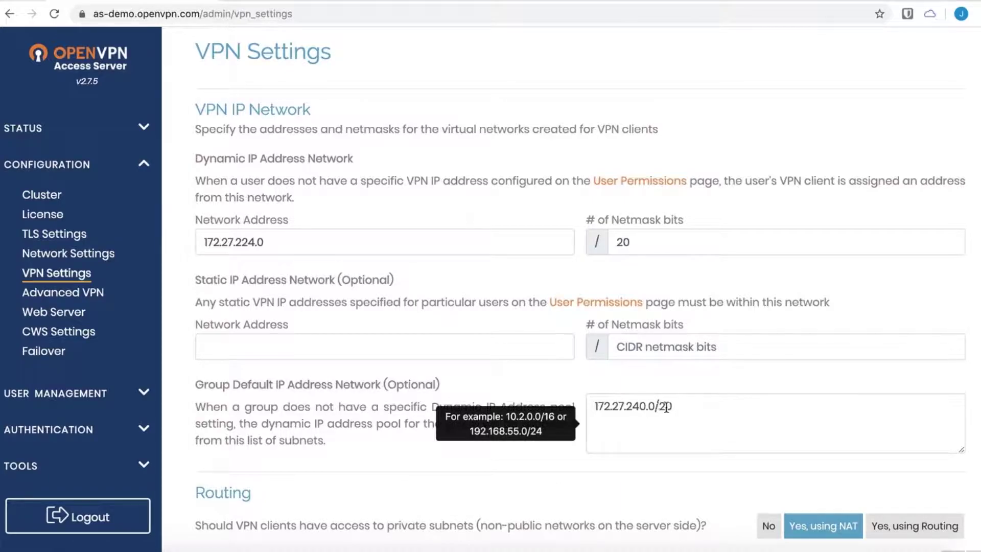
pyautogui.moveTo(672, 406); pyautogui.dragTo(595, 407)
pyautogui.click(613, 424)
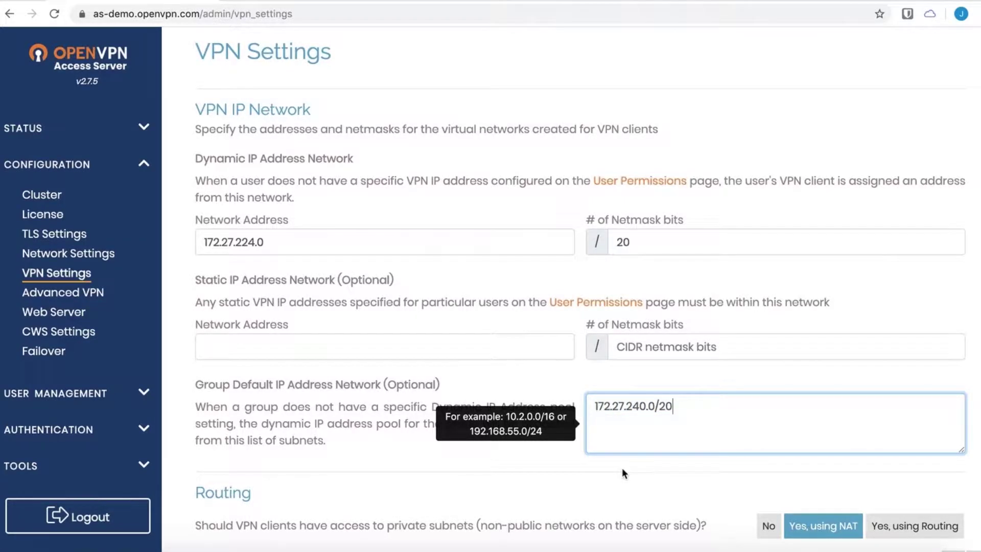
pyautogui.scroll(-7, 543, 416)
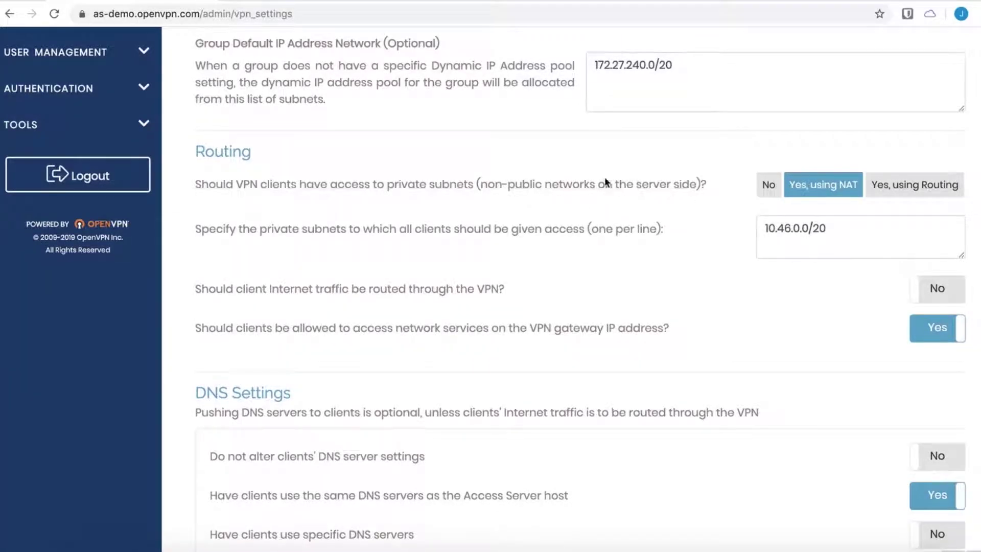
pyautogui.scroll(1, 664, 175)
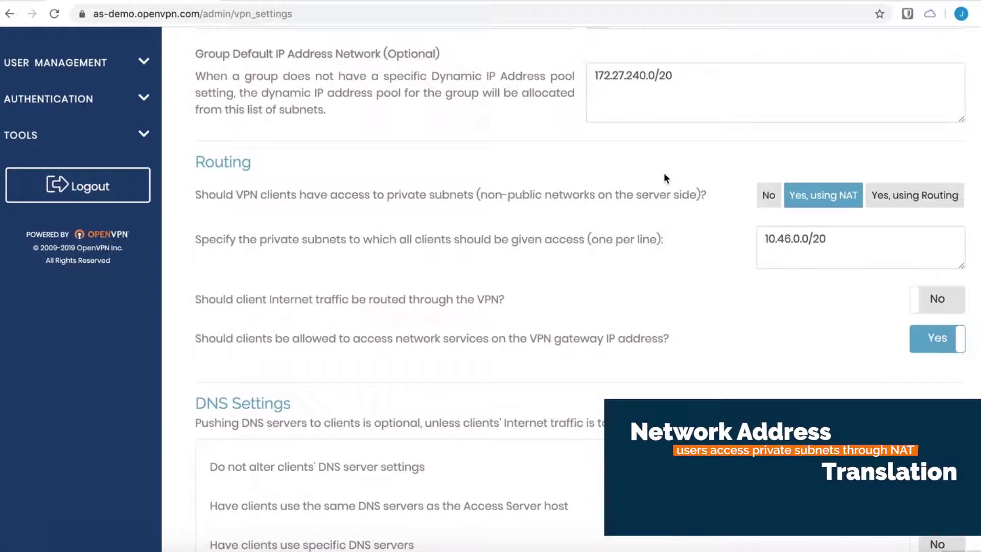
pyautogui.scroll(1, 767, 226)
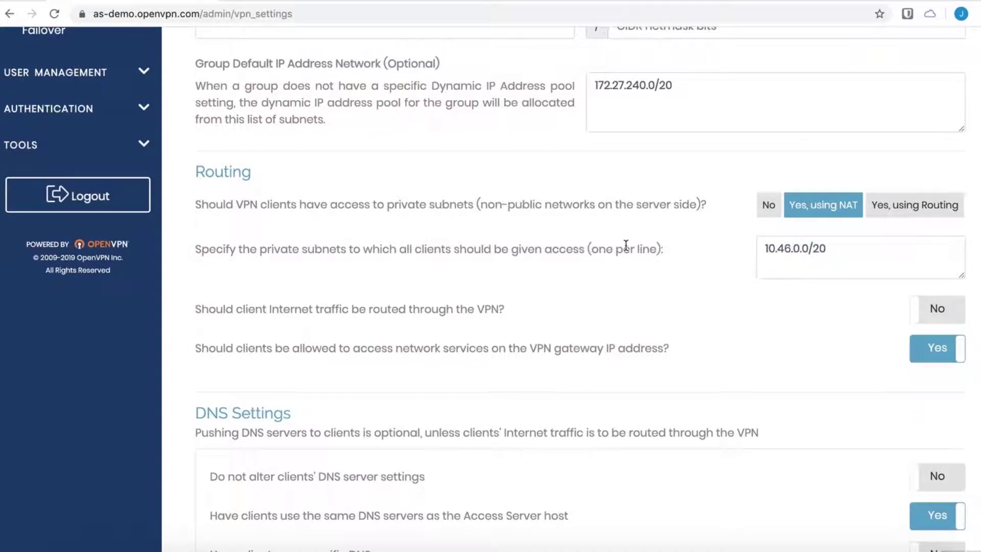
pyautogui.moveTo(836, 251); pyautogui.dragTo(766, 248)
pyautogui.click(843, 256)
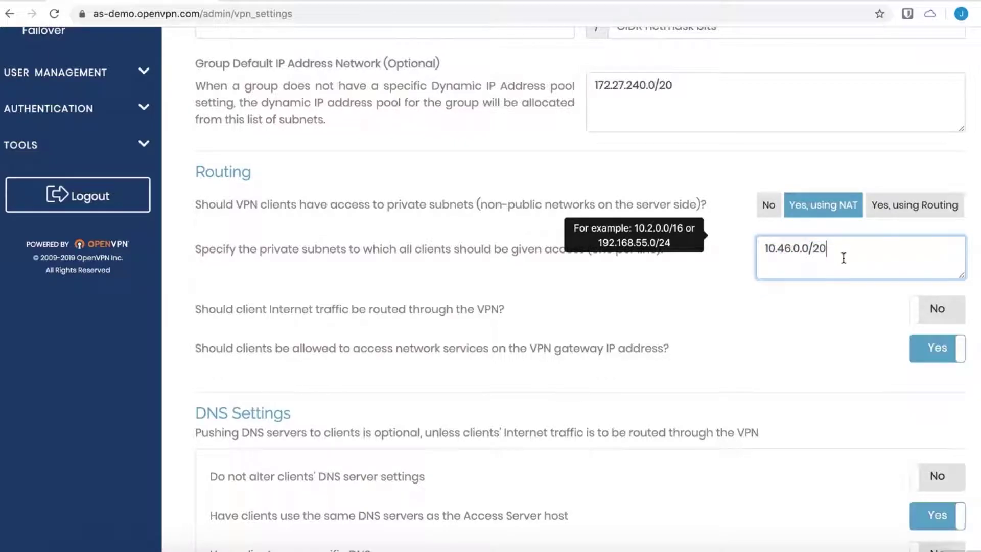
pyautogui.click(735, 325)
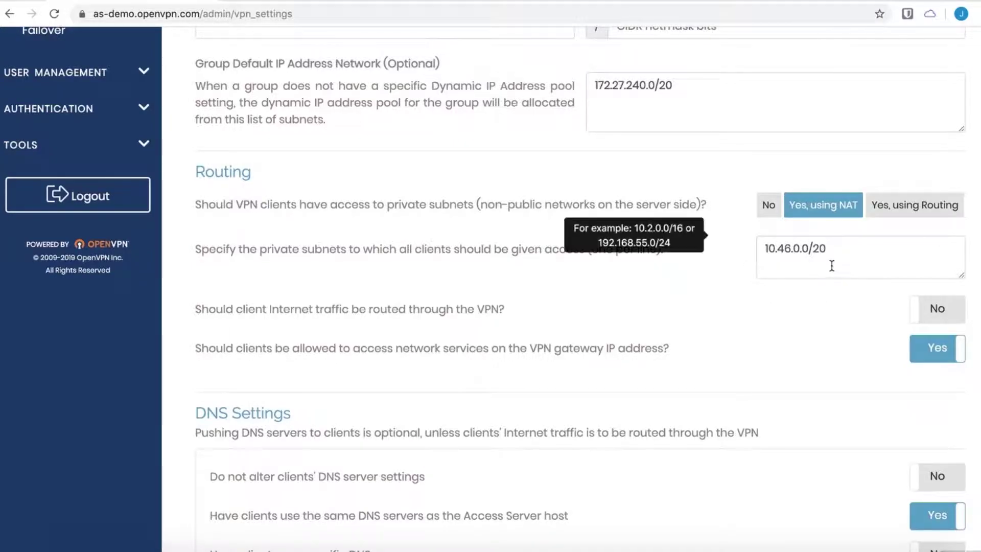
pyautogui.click(828, 249)
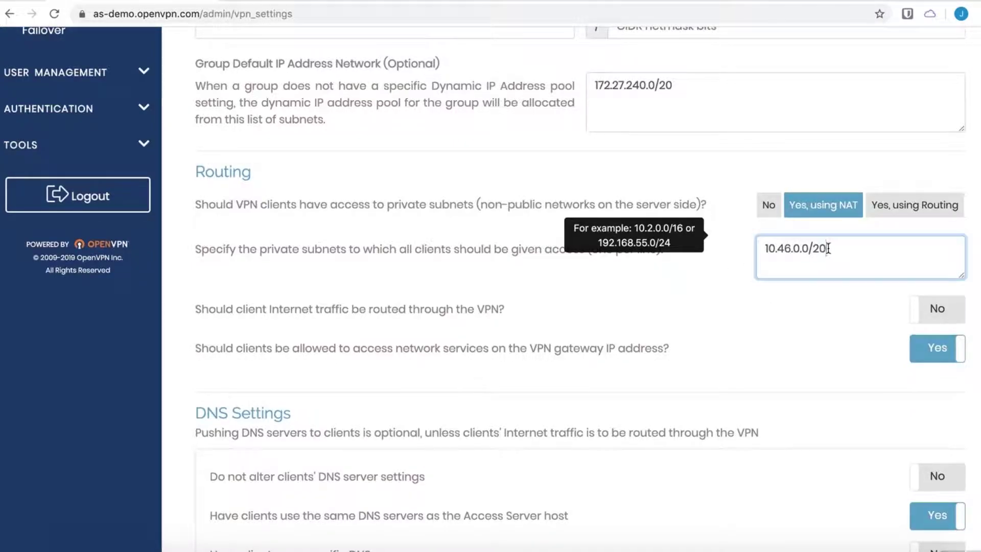
pyautogui.click(736, 297)
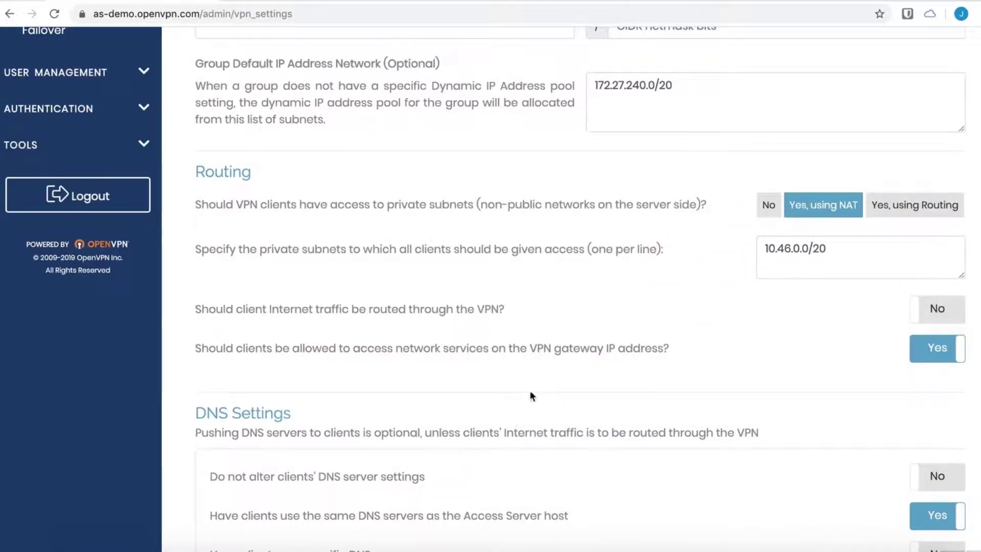
pyautogui.moveTo(381, 353)
pyautogui.scroll(-1, 481, 308)
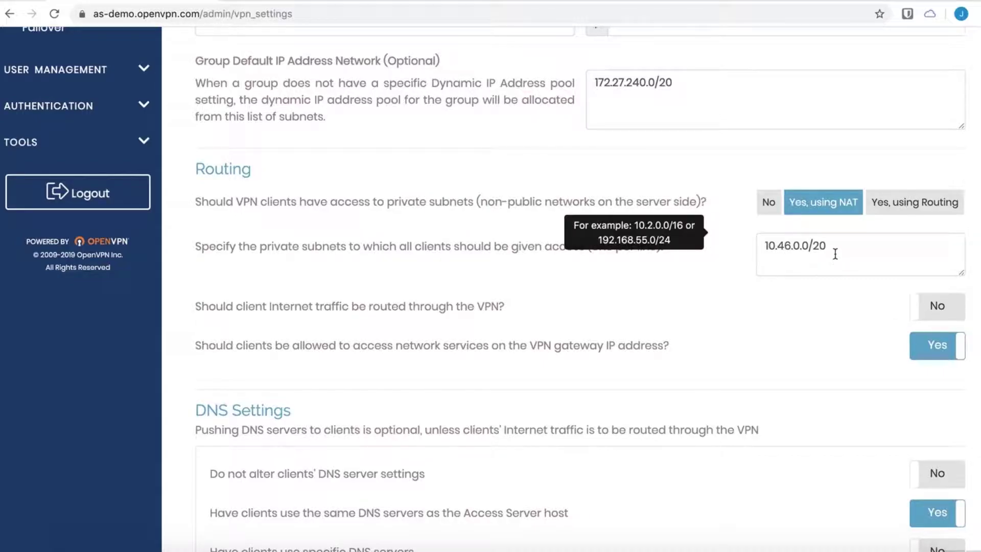
# - Set 'Should client Internet traffic be routed through the VPN?' to No, keeping private subnet 10.46.0.0/20
pyautogui.moveTo(829, 249); pyautogui.dragTo(778, 249)
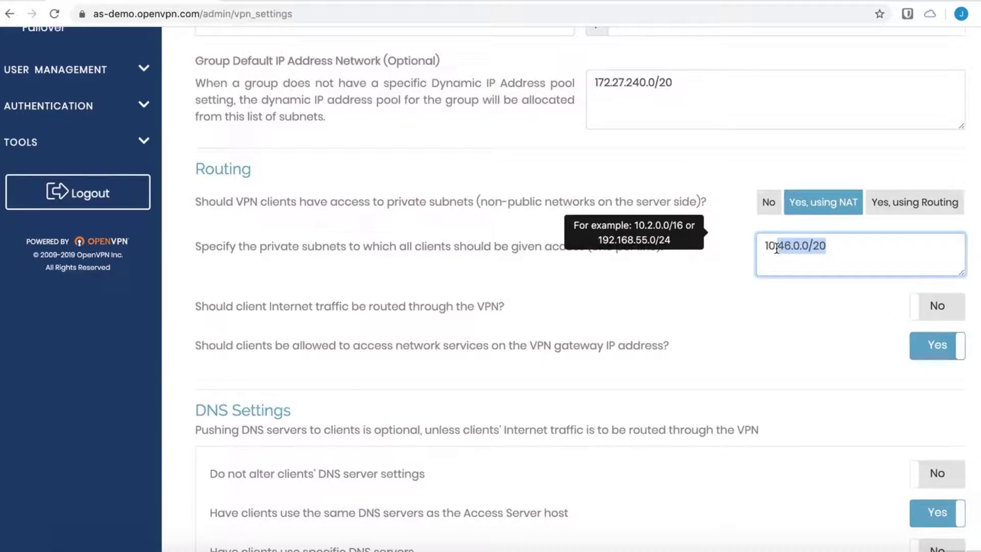
pyautogui.click(815, 304)
pyautogui.click(940, 309)
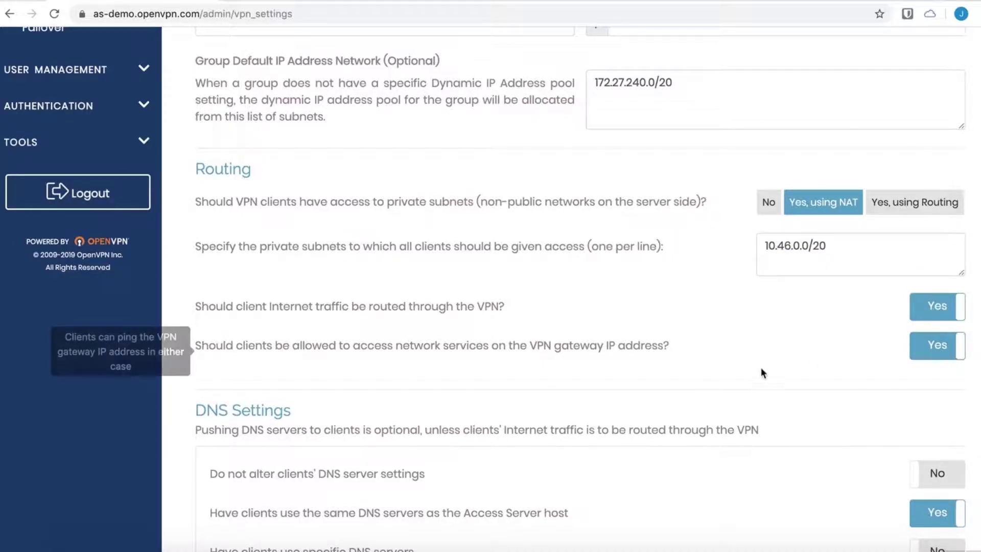
pyautogui.scroll(-2, 751, 373)
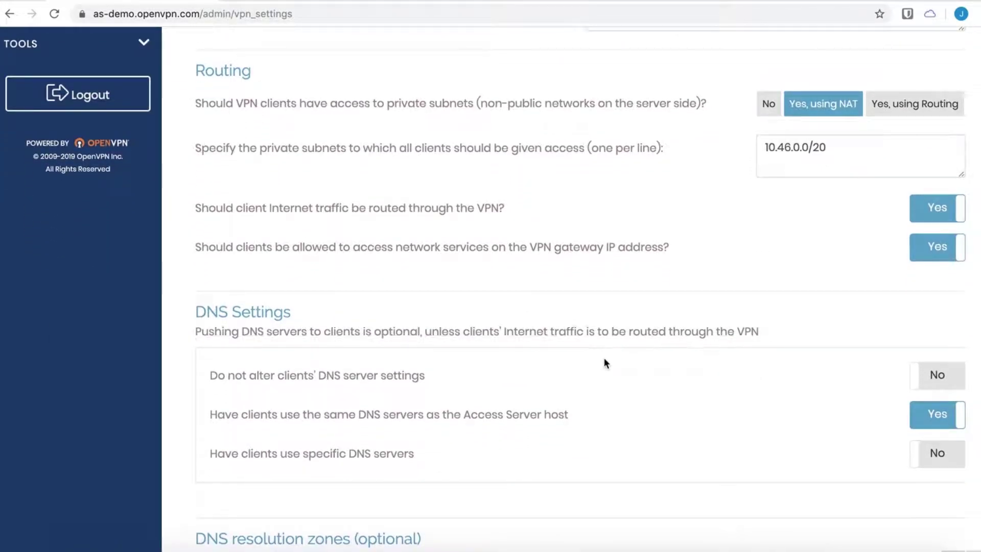
pyautogui.scroll(1, 604, 360)
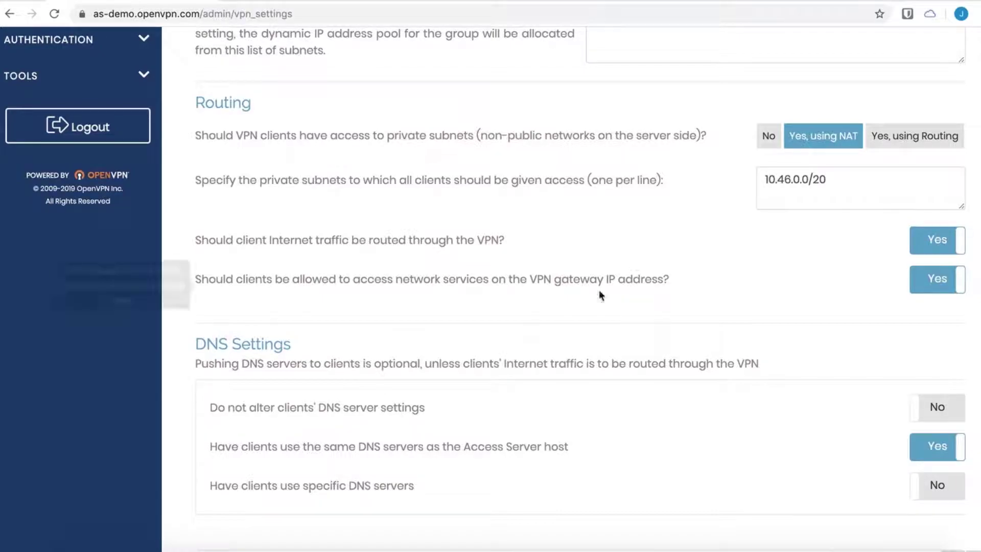
pyautogui.moveTo(574, 304)
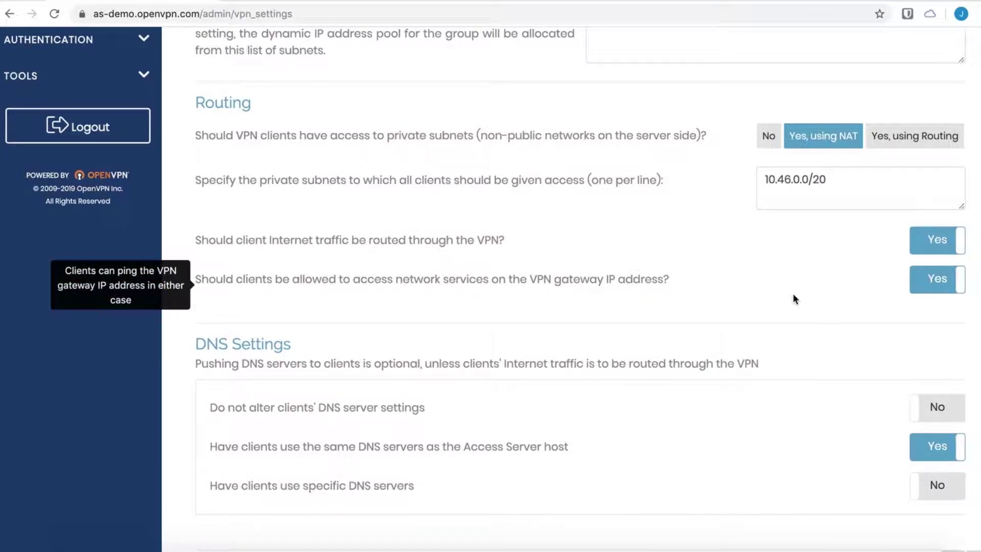
pyautogui.click(926, 242)
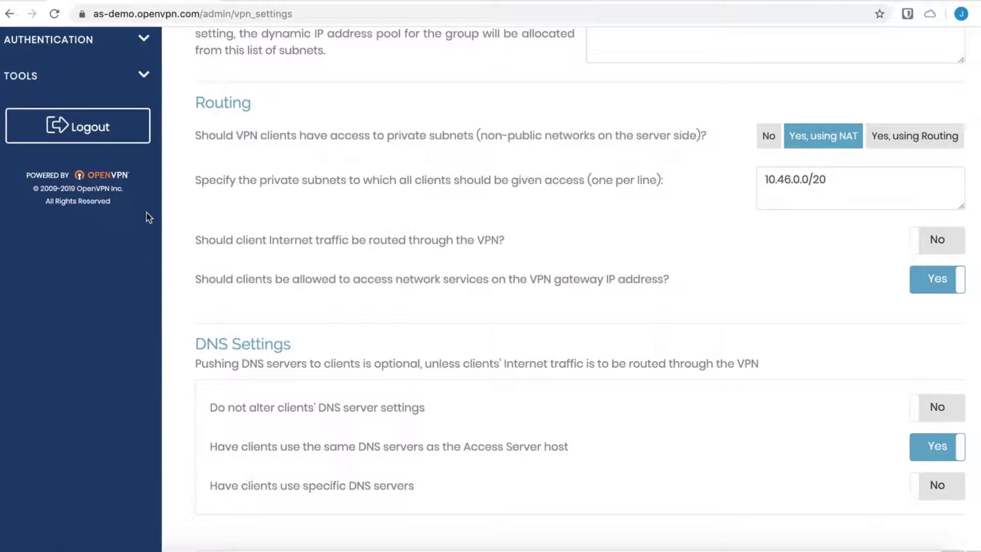
# - In CWS Settings, switch OpenVPN Connect v3 for Windows from Hide to Show
pyautogui.scroll(8, 301, 263)
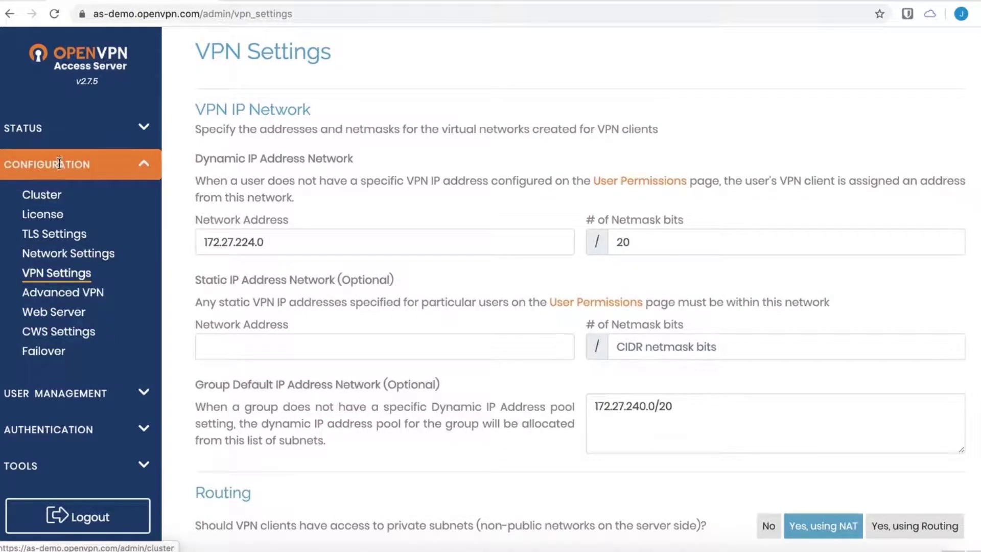
pyautogui.click(71, 336)
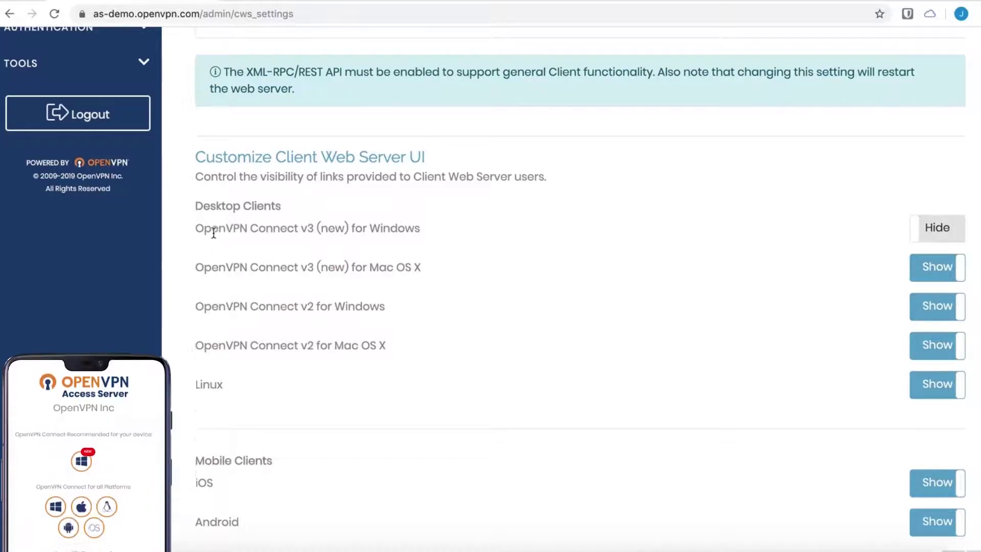
pyautogui.click(953, 238)
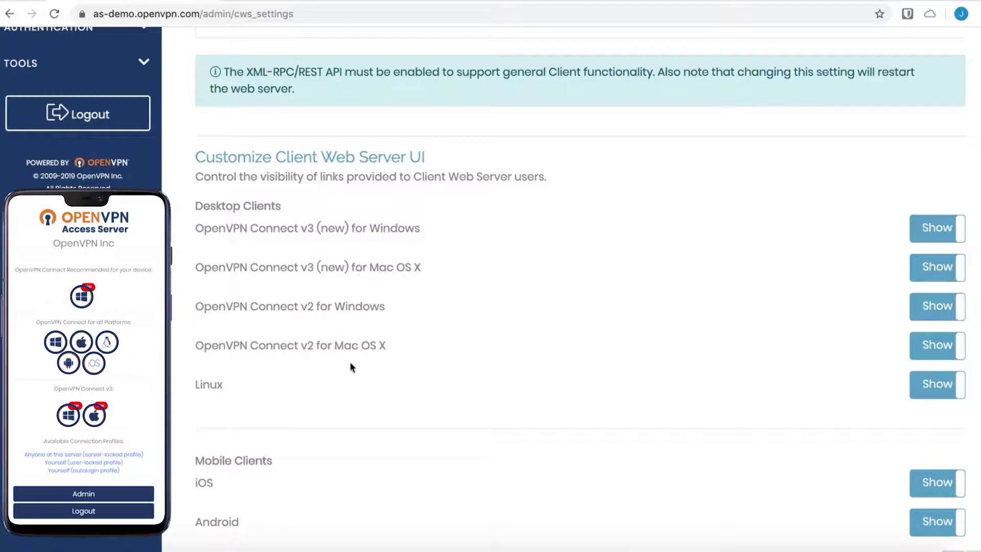
pyautogui.scroll(-7, 463, 357)
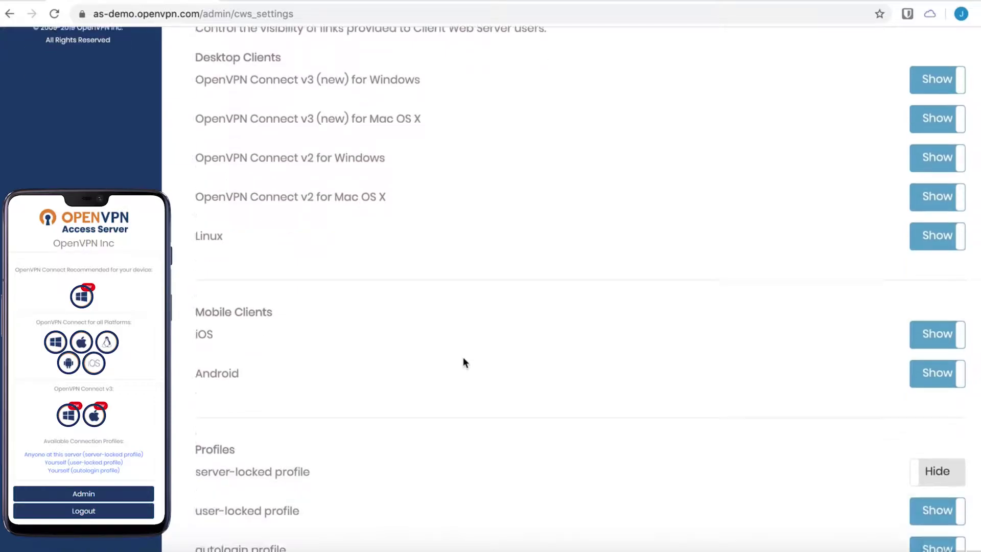
pyautogui.scroll(-2, 463, 357)
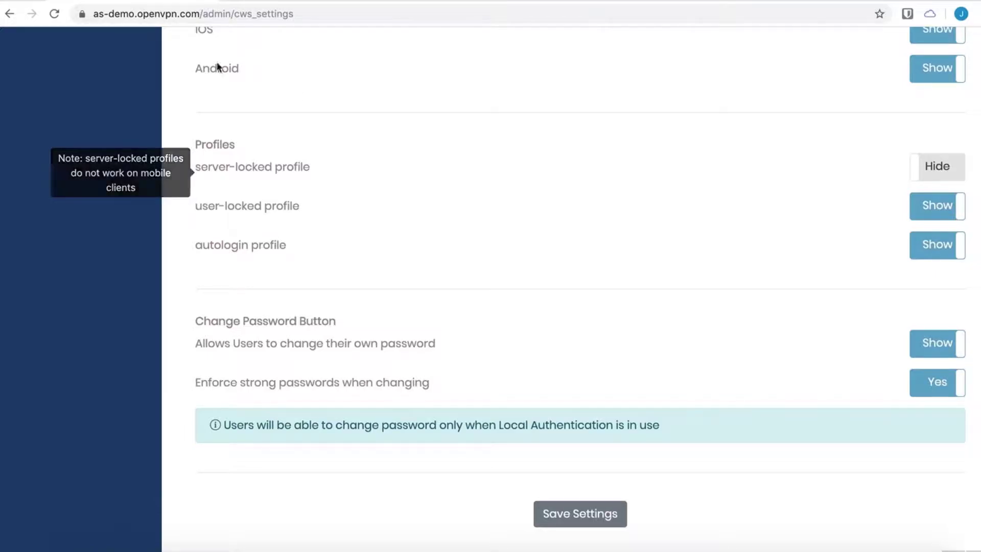
pyautogui.scroll(3, 181, 163)
pyautogui.scroll(10, 179, 160)
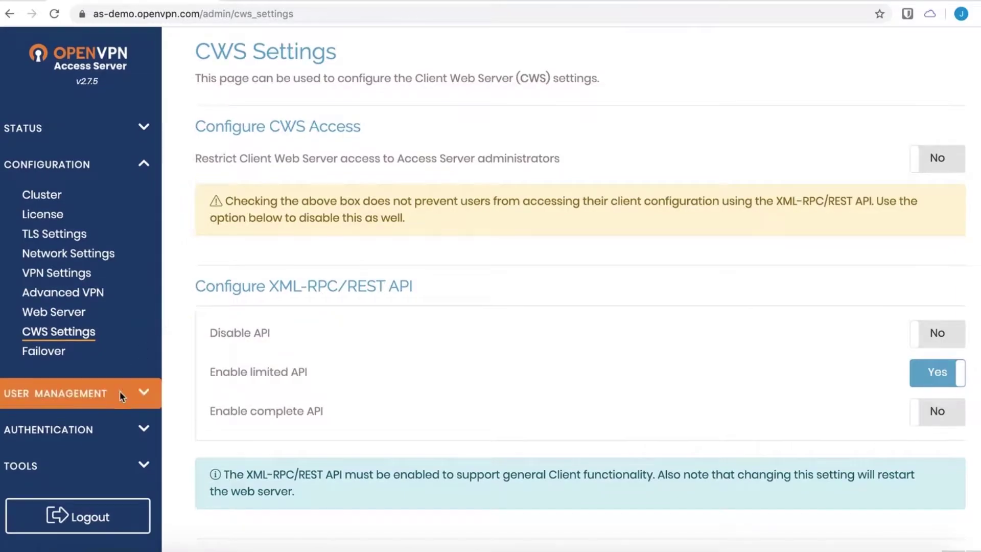
# - Add user testuser with a local password and allow password changes from CWS
pyautogui.click(120, 393)
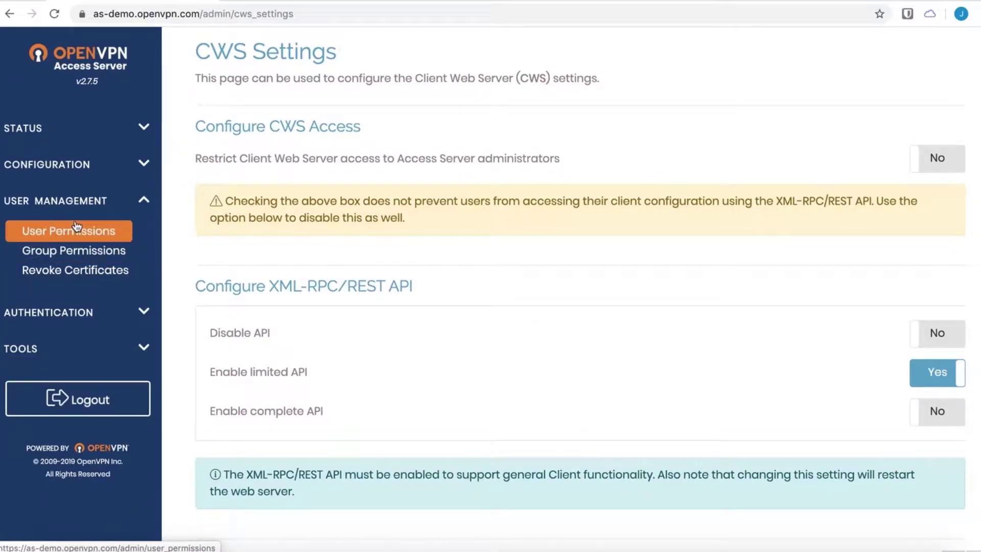
pyautogui.click(78, 228)
pyautogui.click(323, 301)
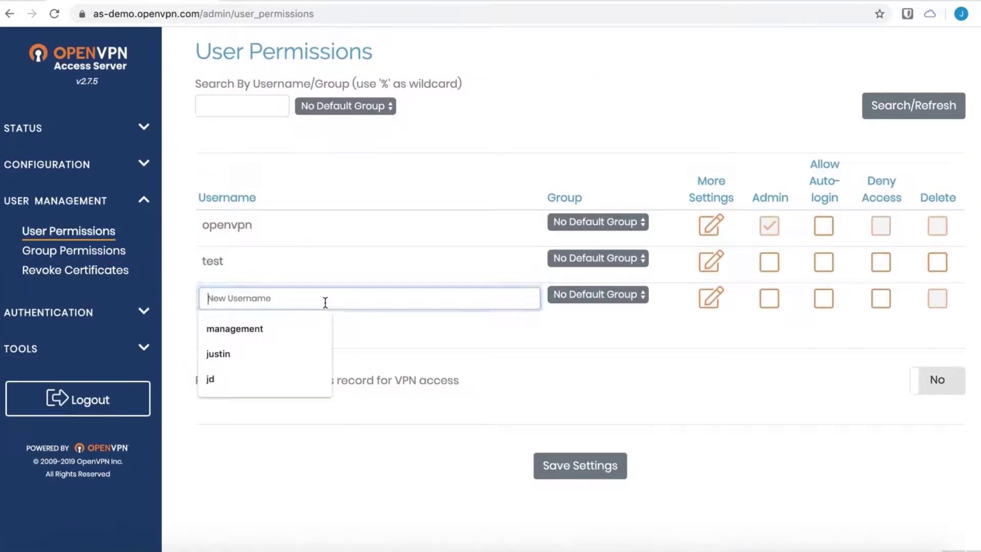
pyautogui.write('testuser')
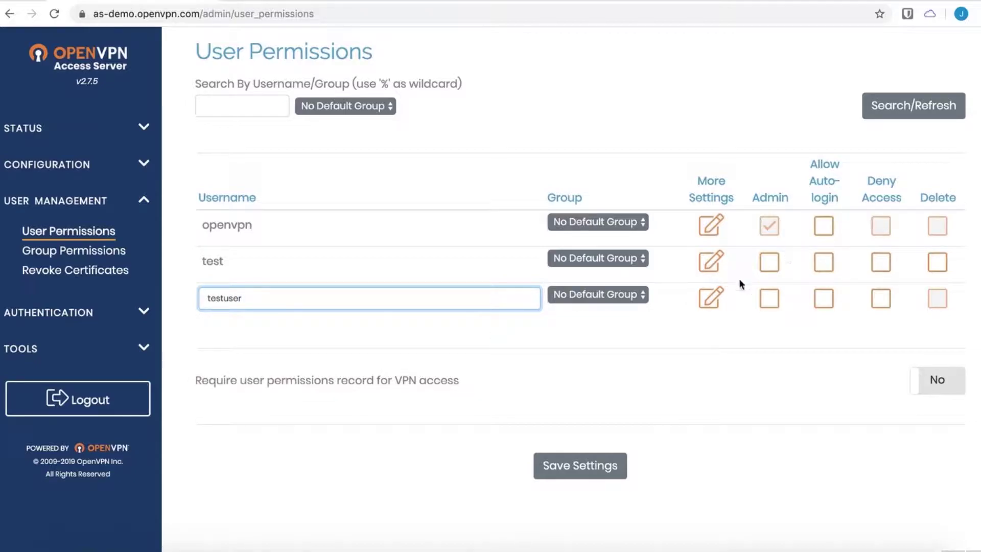
pyautogui.click(711, 303)
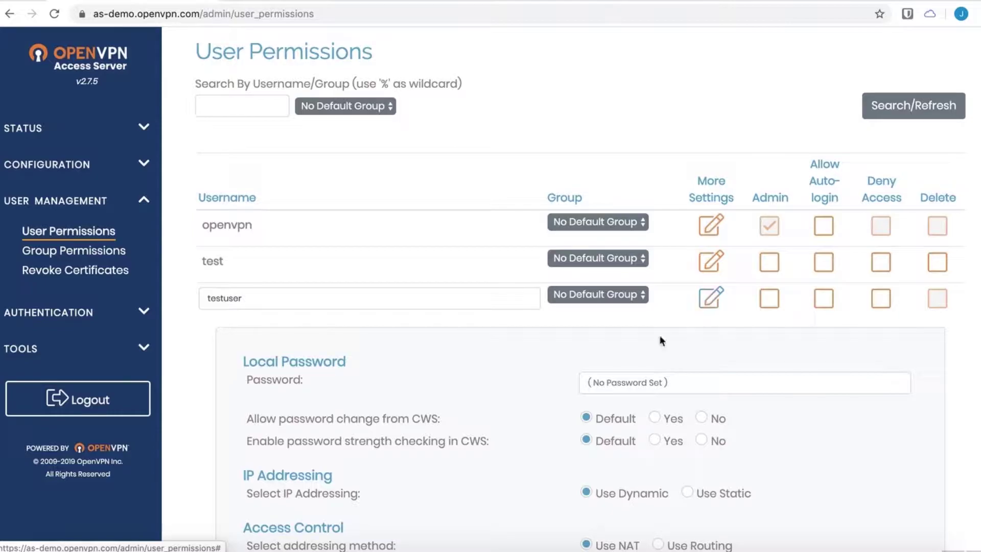
pyautogui.click(645, 384)
pyautogui.write('••••••••')
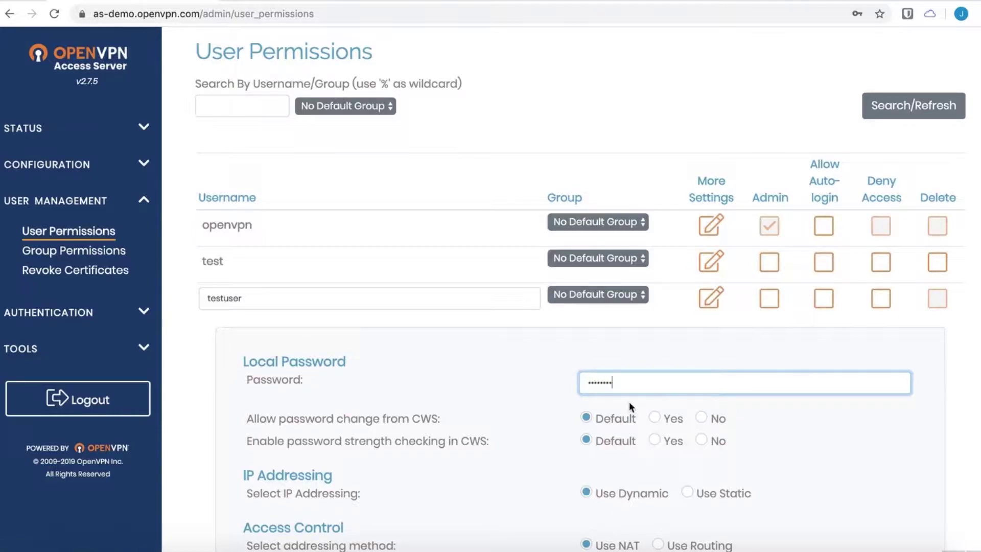
pyautogui.scroll(-2, 464, 391)
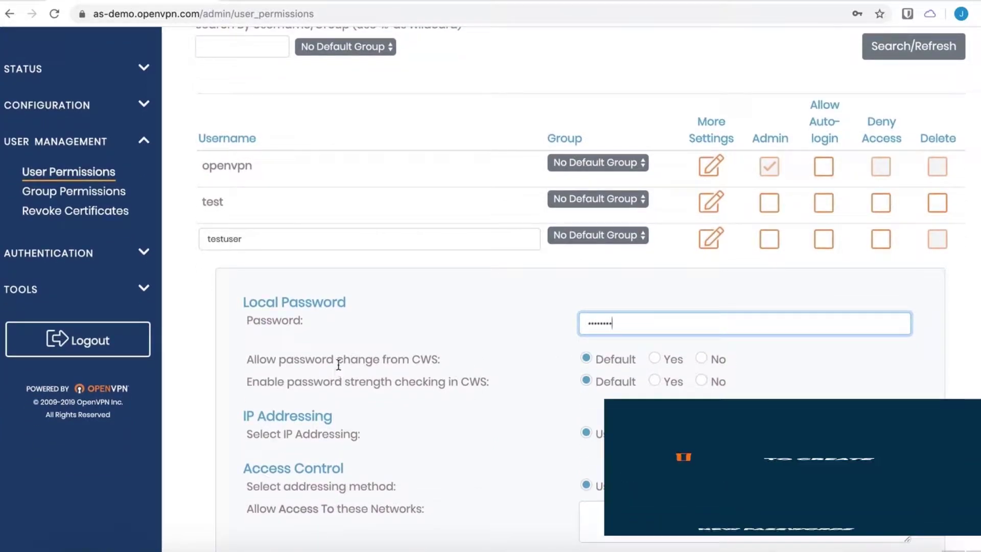
pyautogui.click(347, 362)
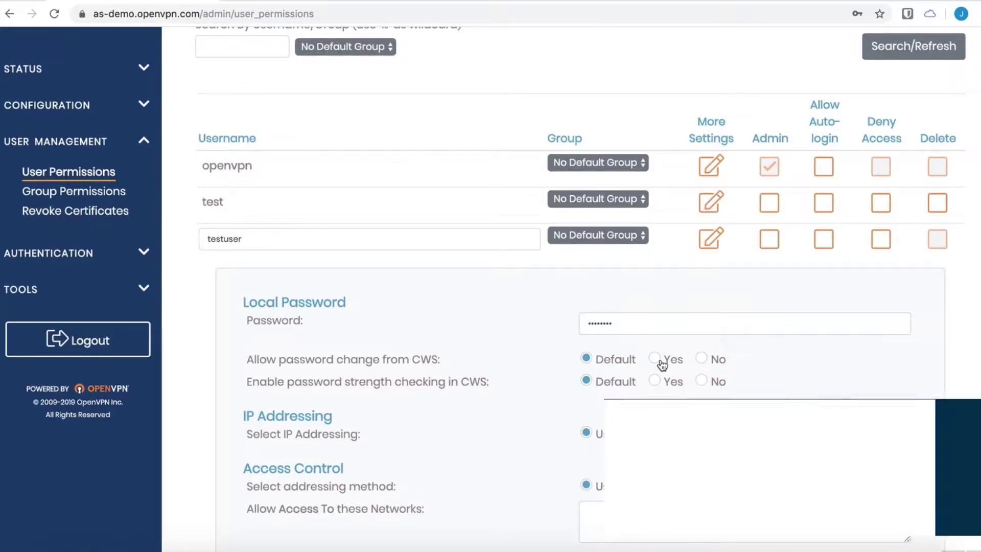
pyautogui.click(657, 358)
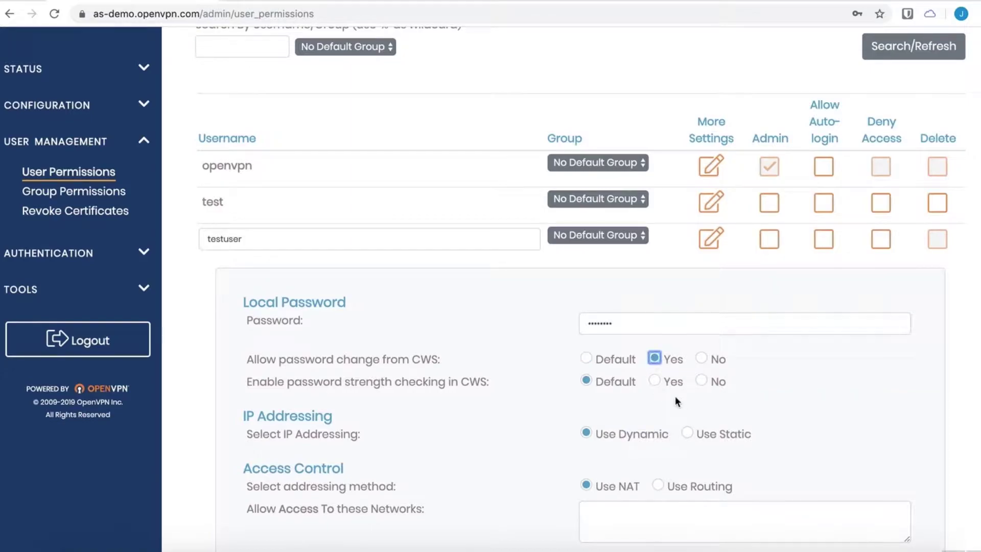
# - Keep testuser on dynamic IP addressing, removing a trial 10.42.0.0/20 allowed-network entry
pyautogui.scroll(-4, 677, 397)
pyautogui.scroll(-3, 677, 397)
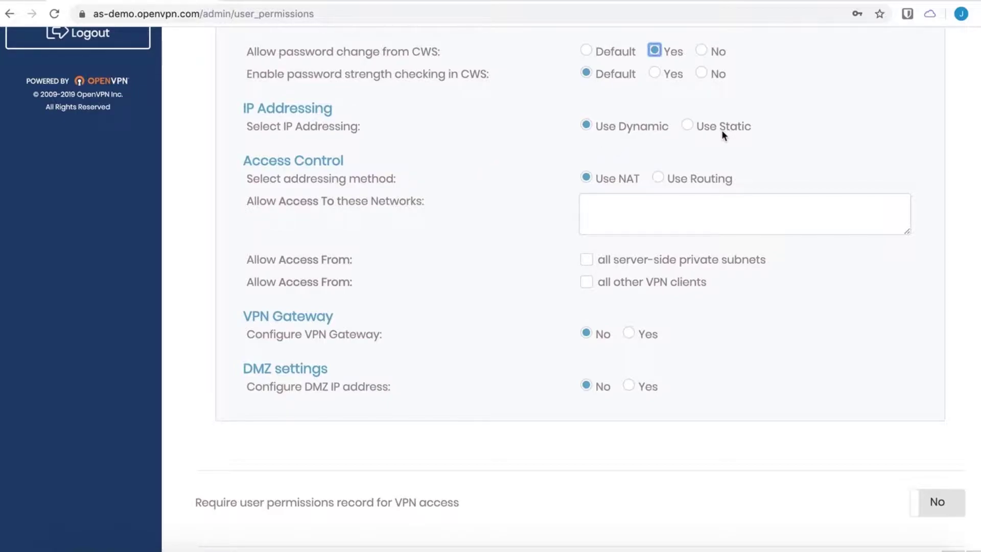
pyautogui.click(688, 126)
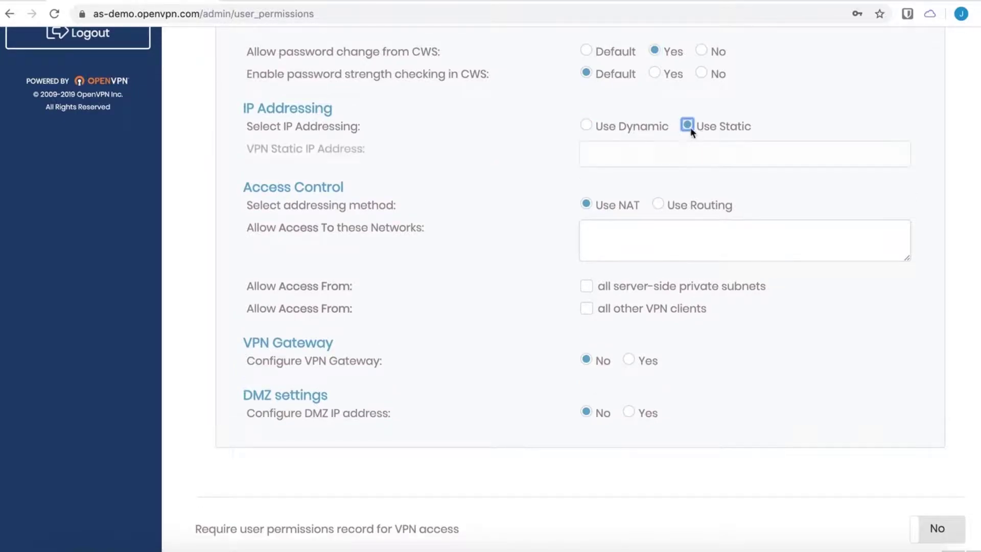
pyautogui.click(586, 125)
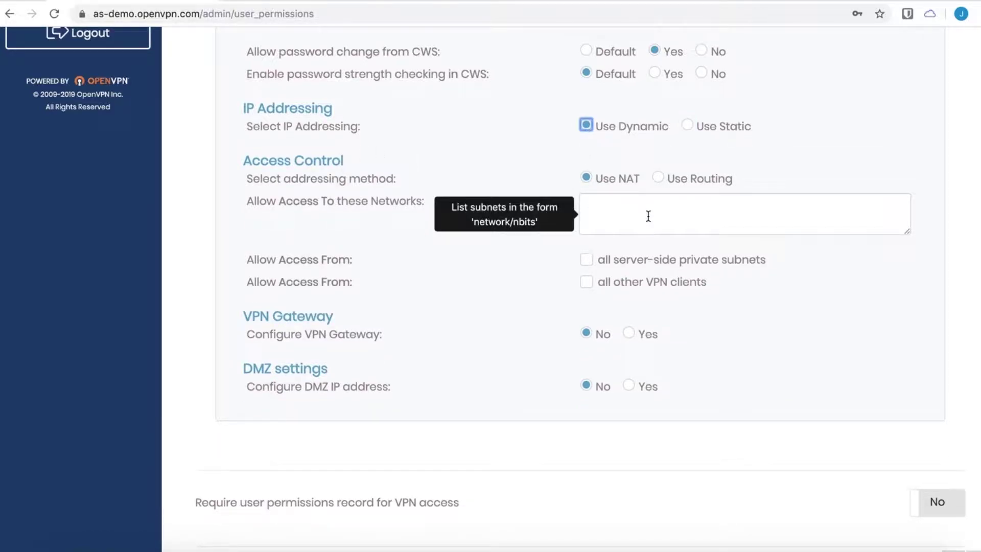
pyautogui.click(648, 216)
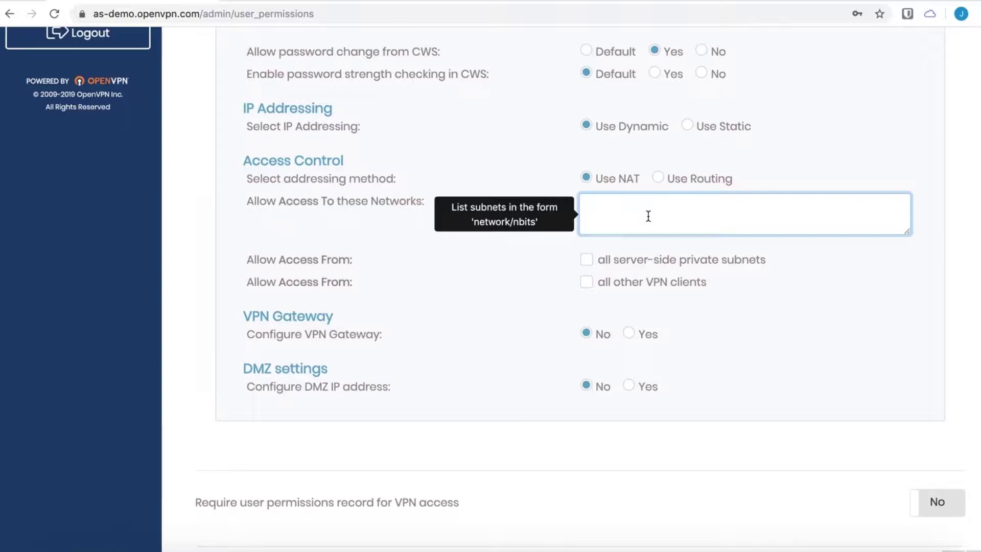
pyautogui.write('10.42.0.0/20')
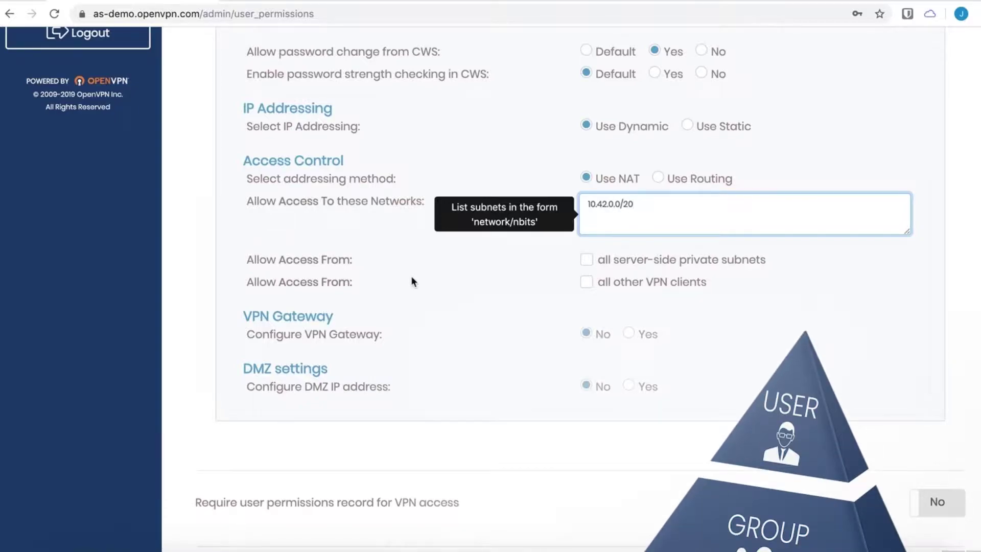
pyautogui.click(412, 277)
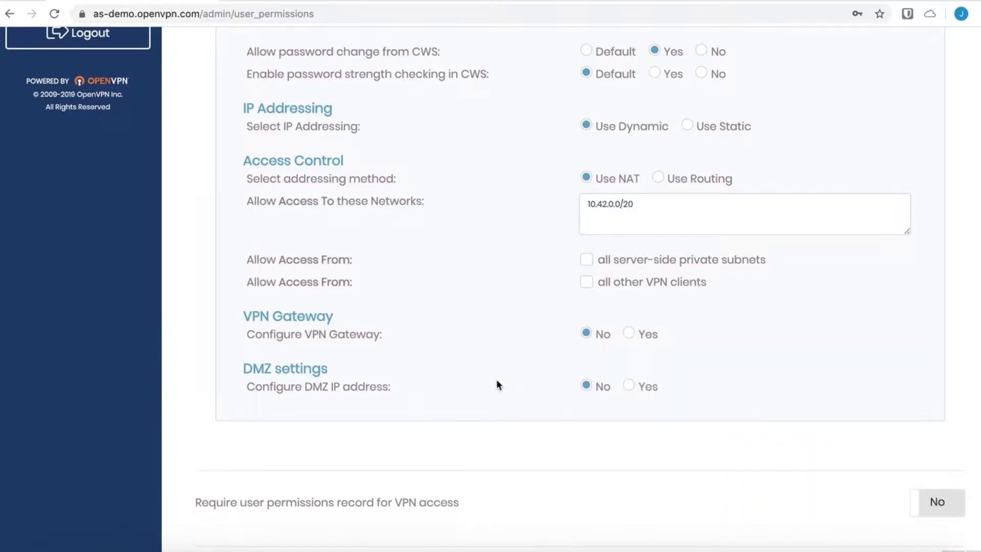
pyautogui.tripleClick(633, 203)
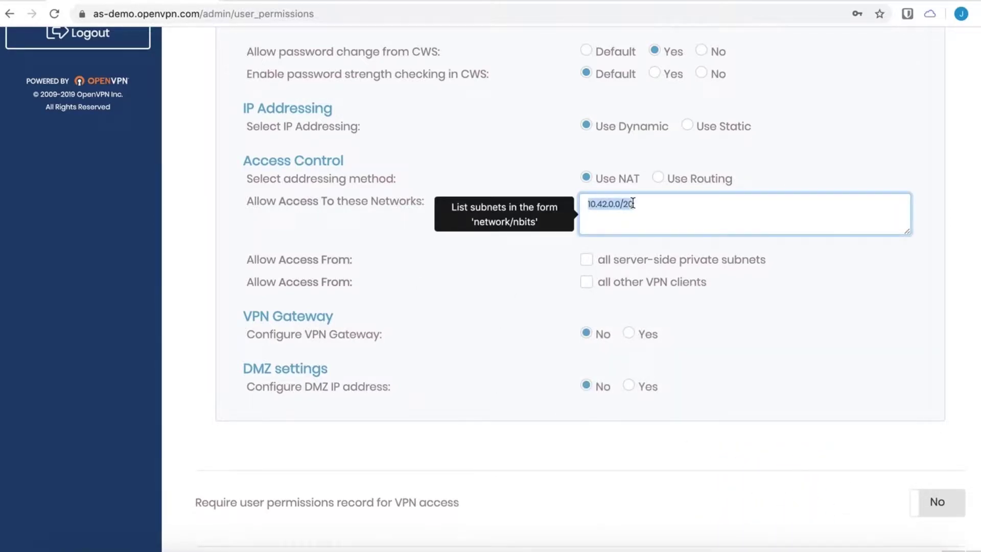
pyautogui.press('BackSpace')
# - Save testuser's settings and update the running server
pyautogui.scroll(-3, 501, 385)
pyautogui.click(564, 511)
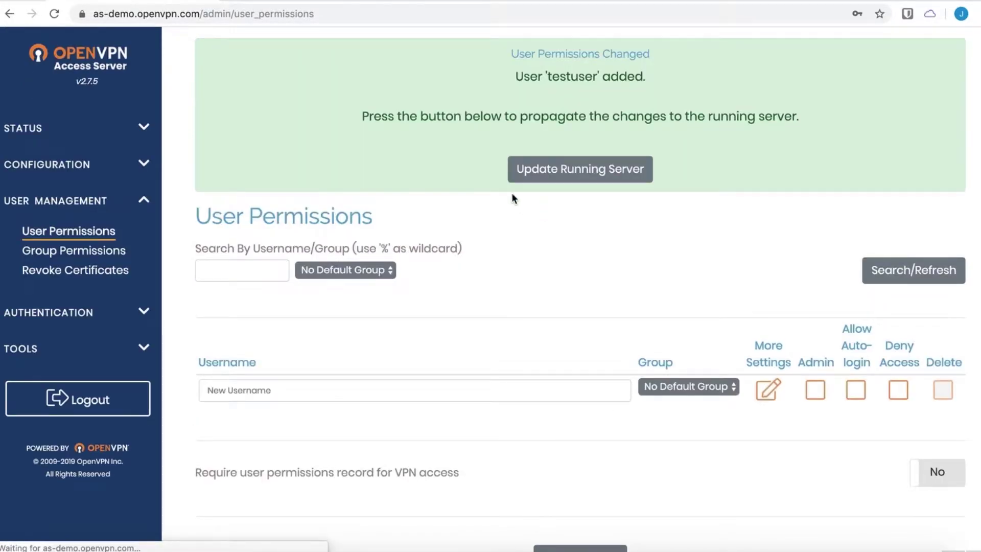
pyautogui.click(600, 179)
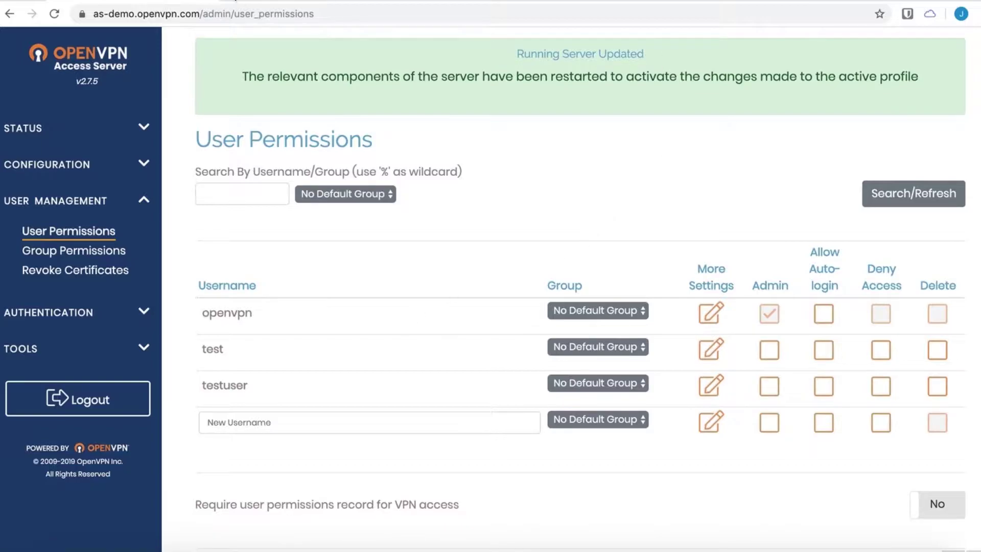
# - Load the as-demo.openvpn.com user login page in a new browser tab
pyautogui.hotkey('ctrl', 't')
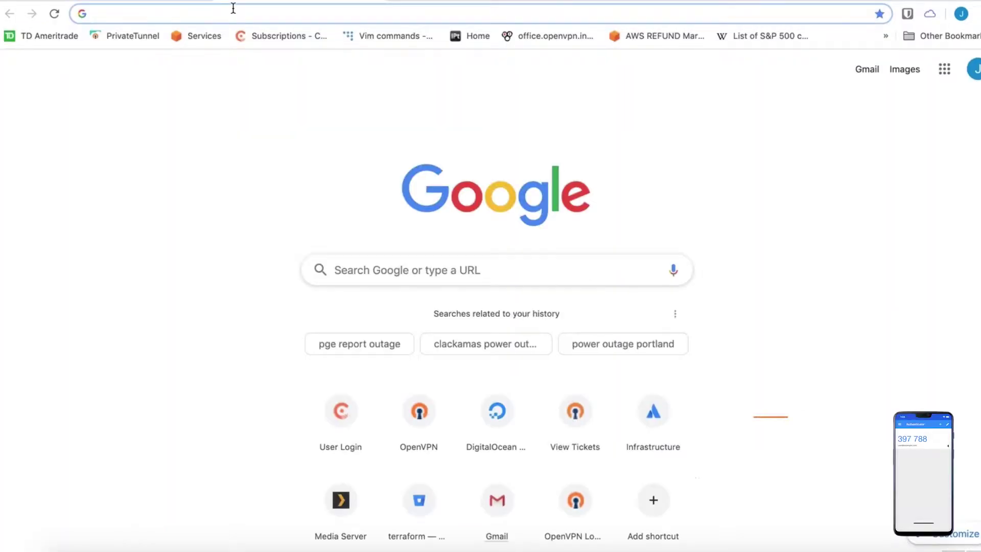
pyautogui.write('ads')
pyautogui.press('BackSpace')
pyautogui.press('BackSpace')
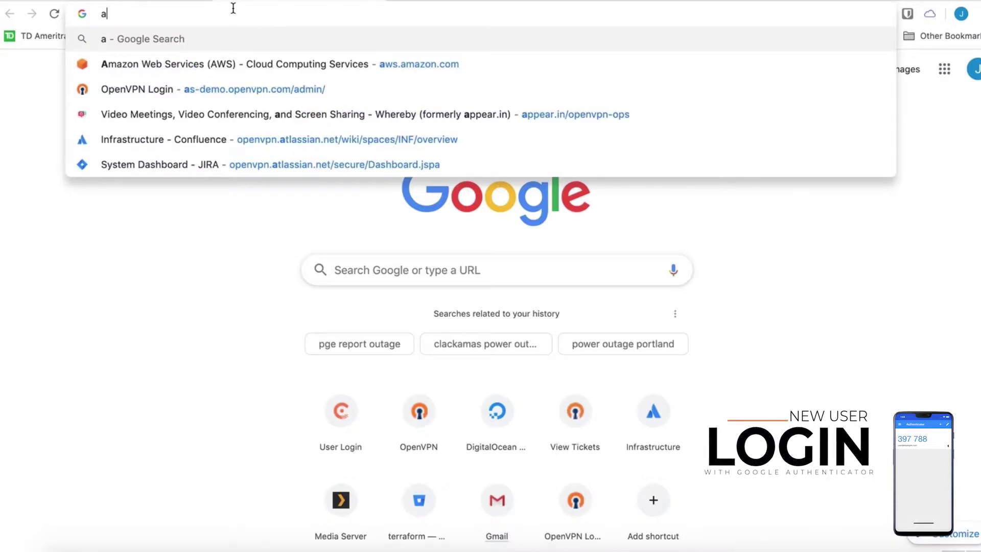
pyautogui.write('s-demo')
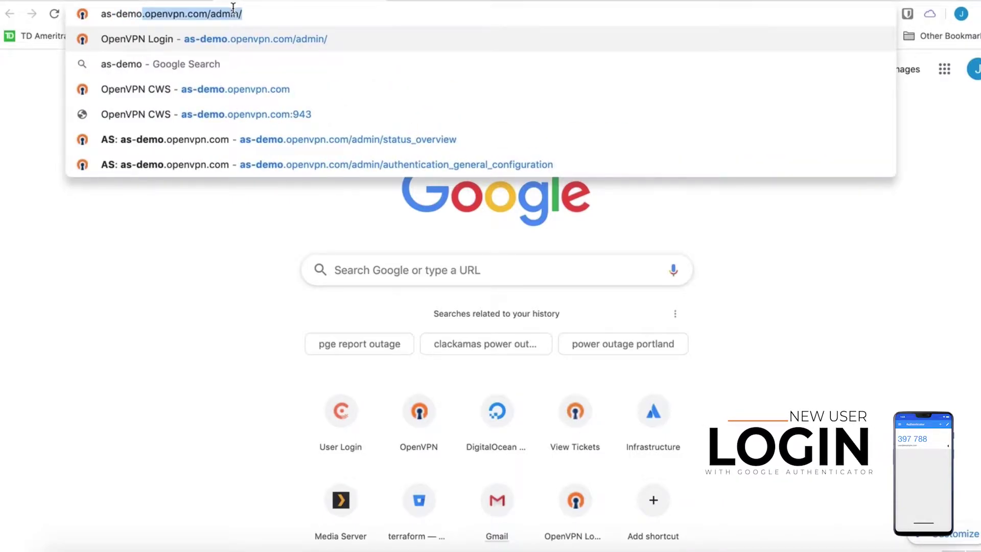
pyautogui.press('Right')
pyautogui.press('BackSpace')
pyautogui.press('BackSpace')
pyautogui.press('BackSpace')
pyautogui.press('BackSpace')
pyautogui.press('BackSpace')
pyautogui.press('BackSpace')
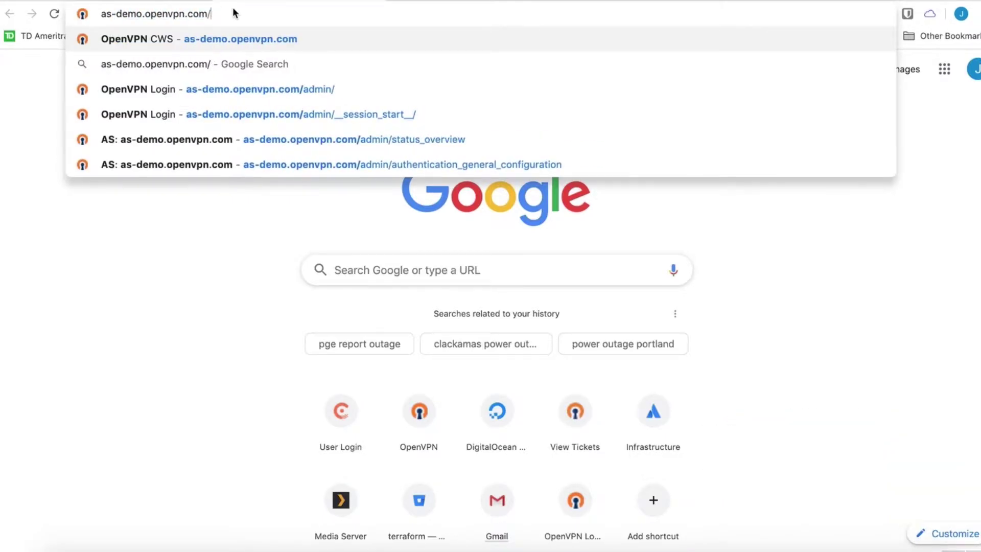
pyautogui.press('Return')
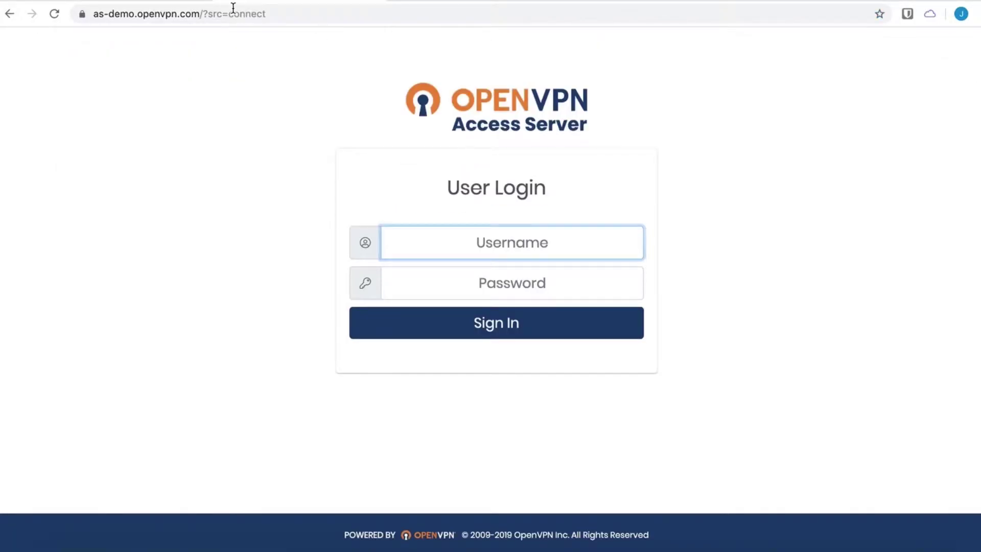
# - Sign in with username testuser and the user's password
pyautogui.write('testu')
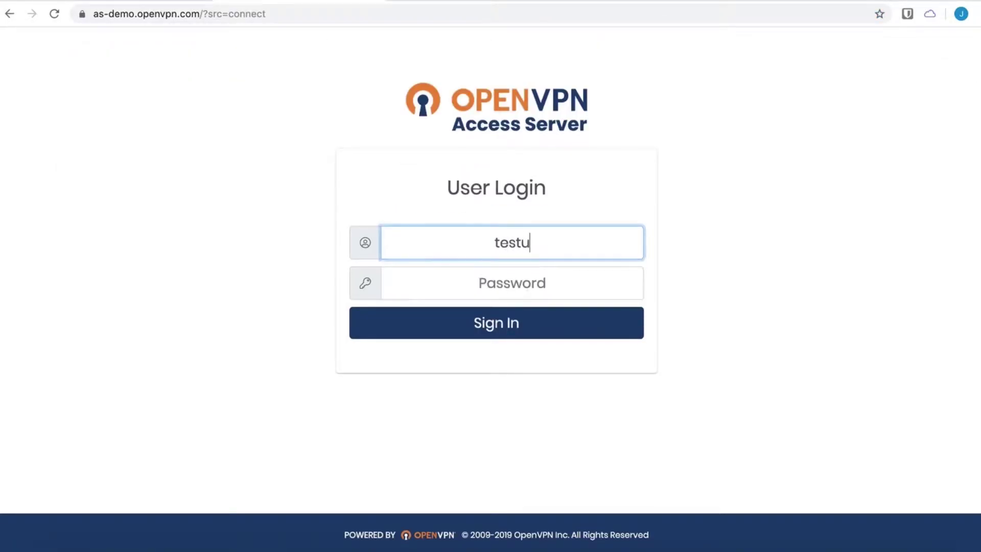
pyautogui.write('ser')
pyautogui.click(512, 282)
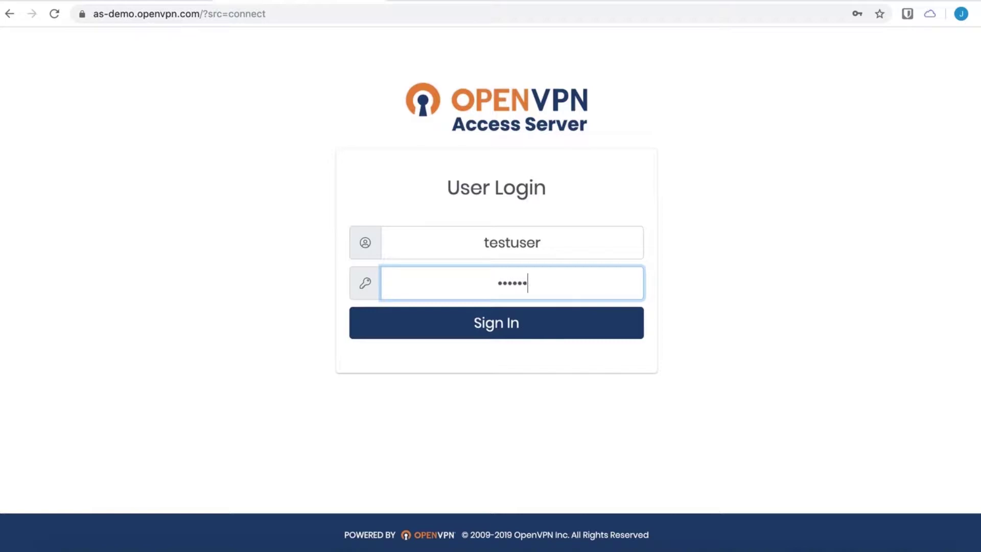
pyautogui.press('Return')
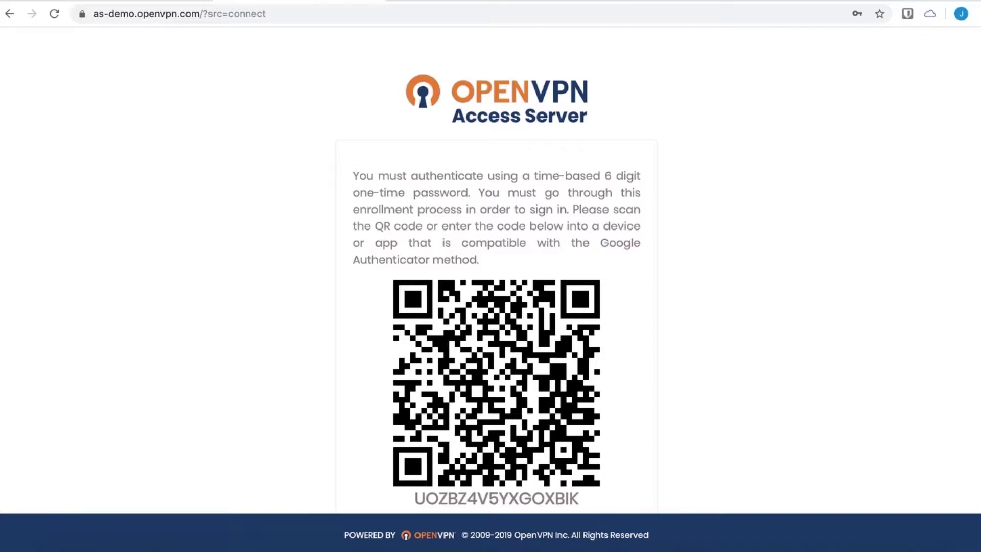
# - Enter the 6-digit Google Authenticator code and confirm it to complete enrollment
pyautogui.scroll(-4, 467, 246)
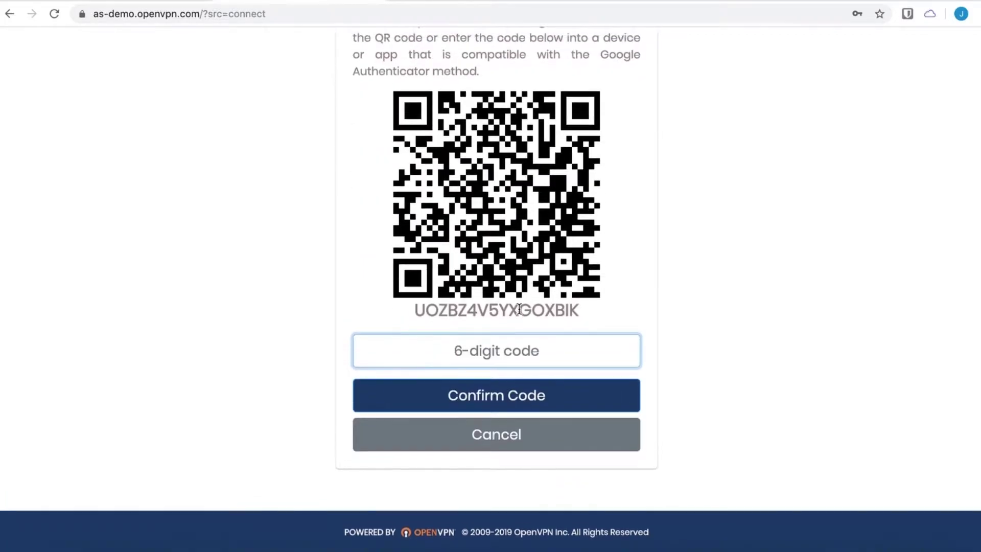
pyautogui.click(504, 358)
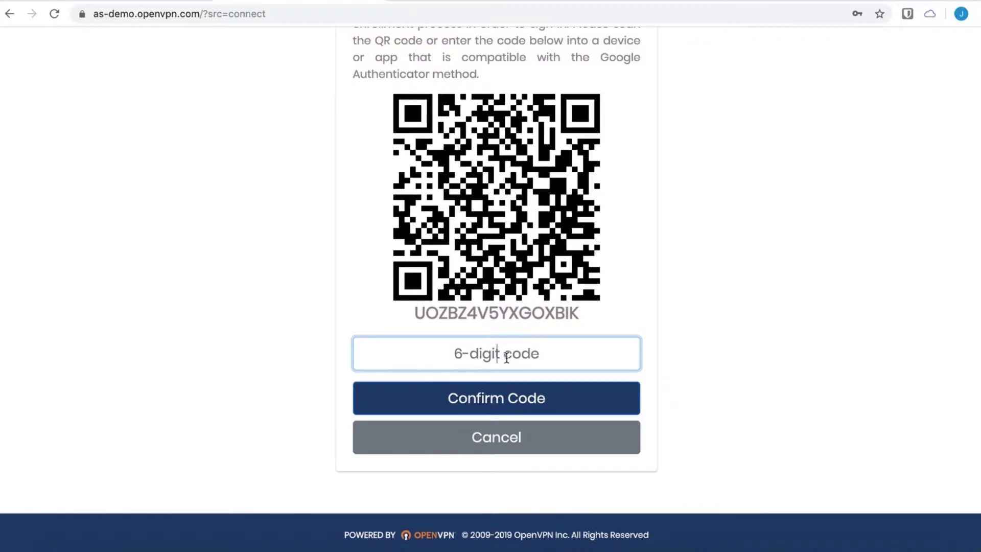
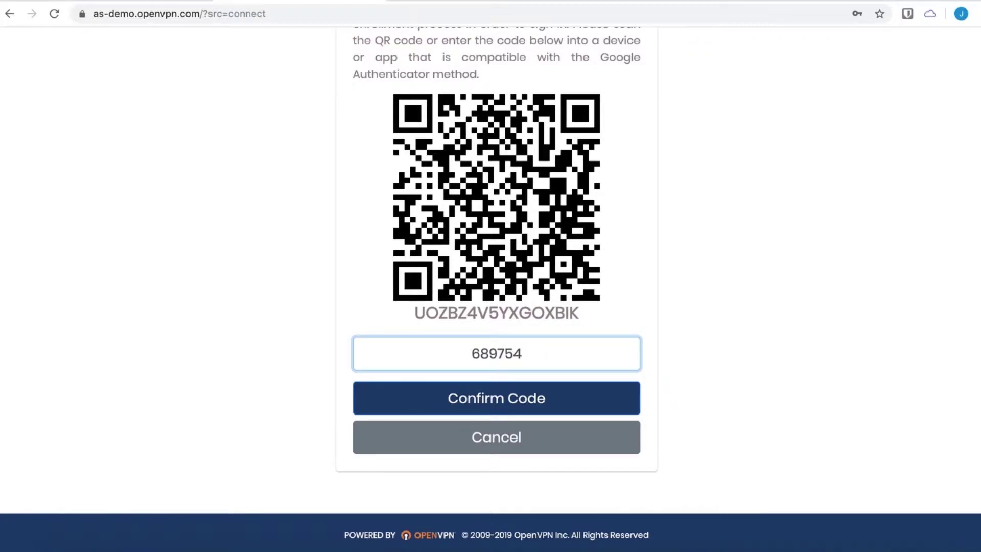
pyautogui.click(535, 399)
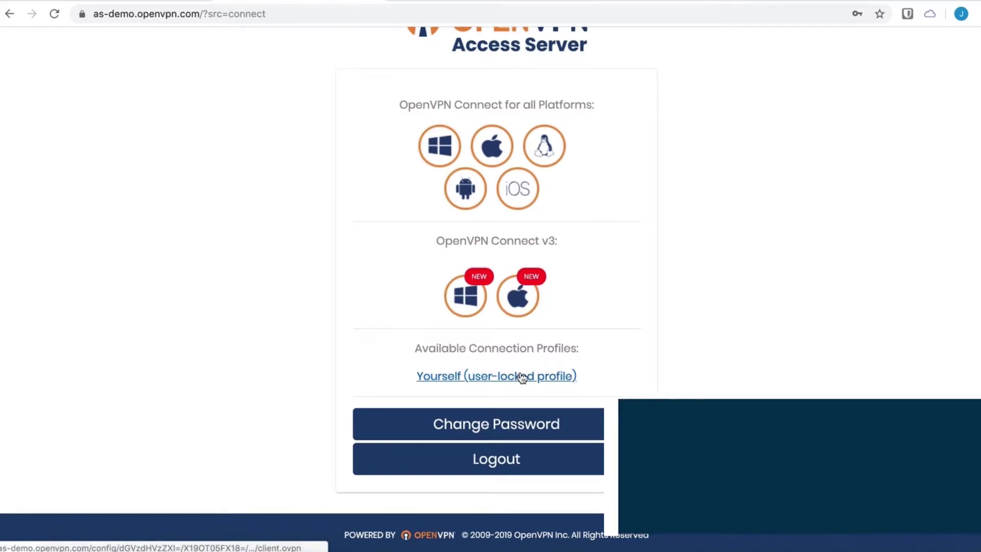
# - Download client.ovpn via the 'Yourself (user-locked profile)' link
pyautogui.click(521, 377)
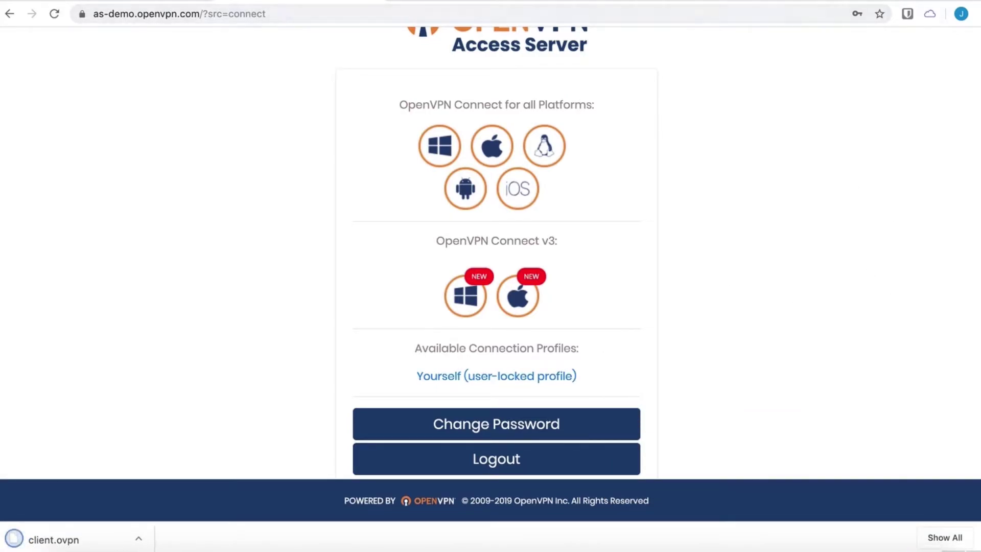
pyautogui.click(705, 0)
# - Import client.ovpn from Downloads into OpenVPN Connect, dismissing the compatibility warning
pyautogui.moveTo(739, 209)
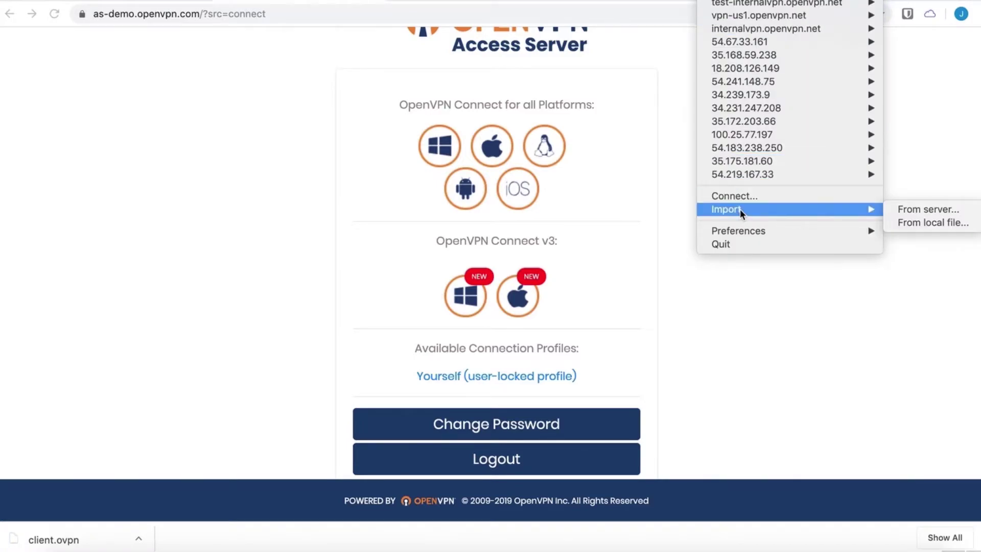
pyautogui.click(915, 223)
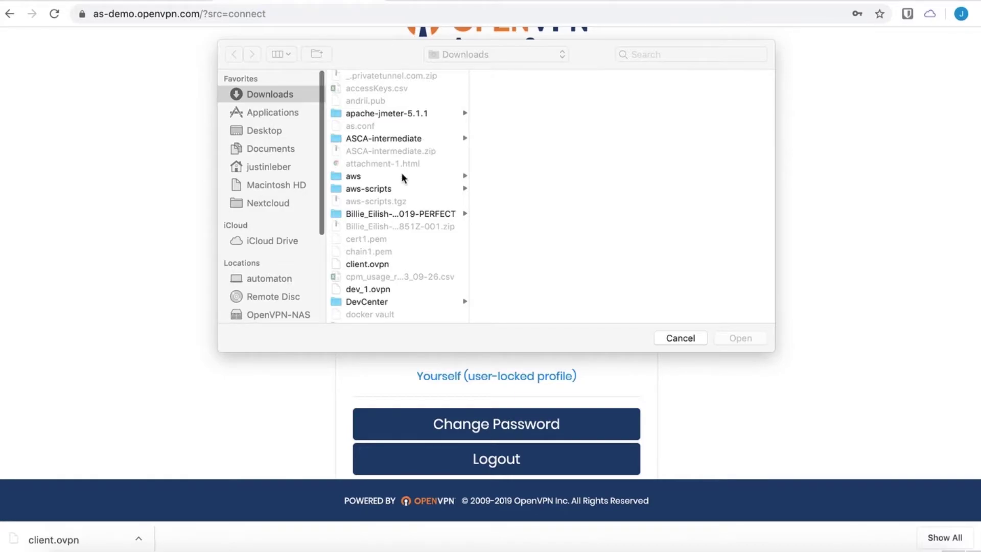
pyautogui.scroll(-5, 400, 178)
pyautogui.click(368, 158)
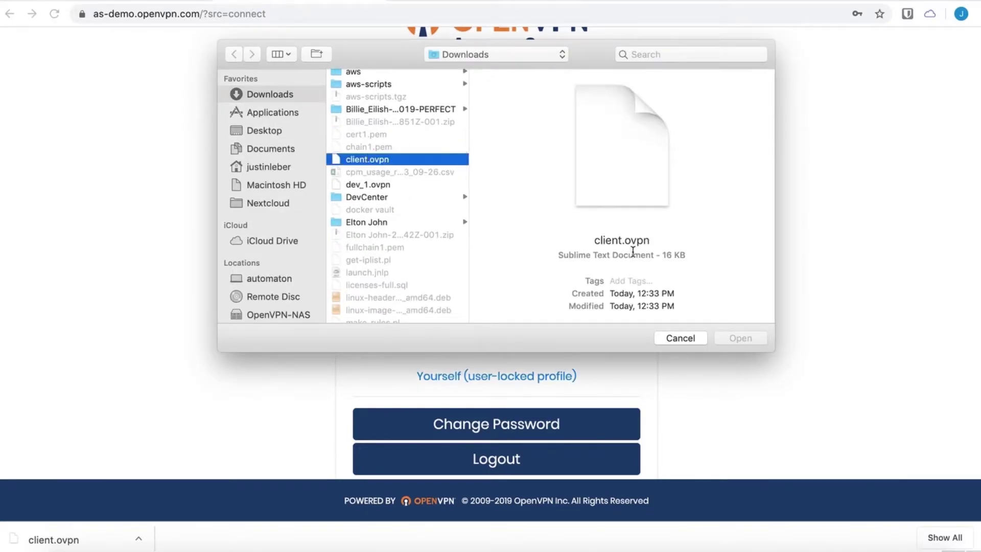
pyautogui.doubleClick(375, 159)
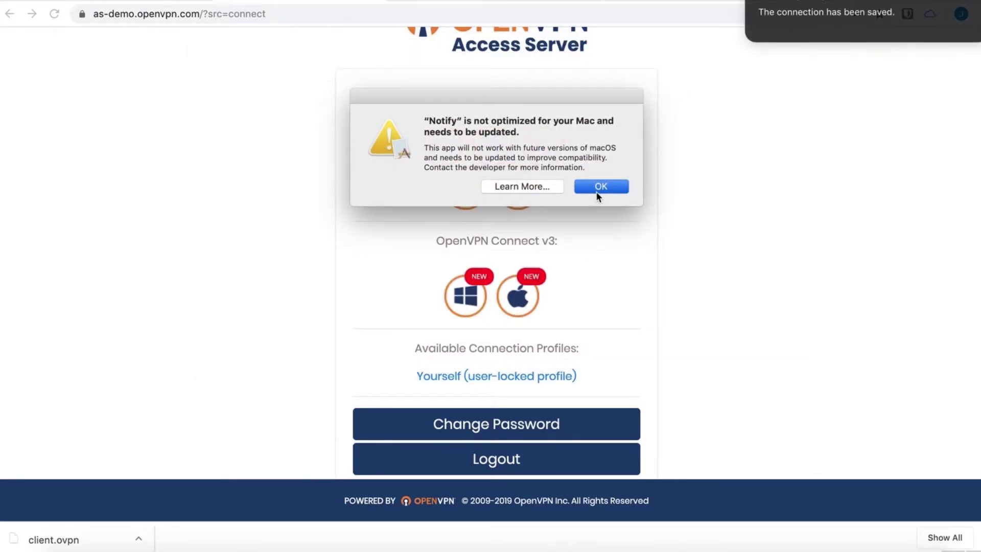
pyautogui.click(600, 187)
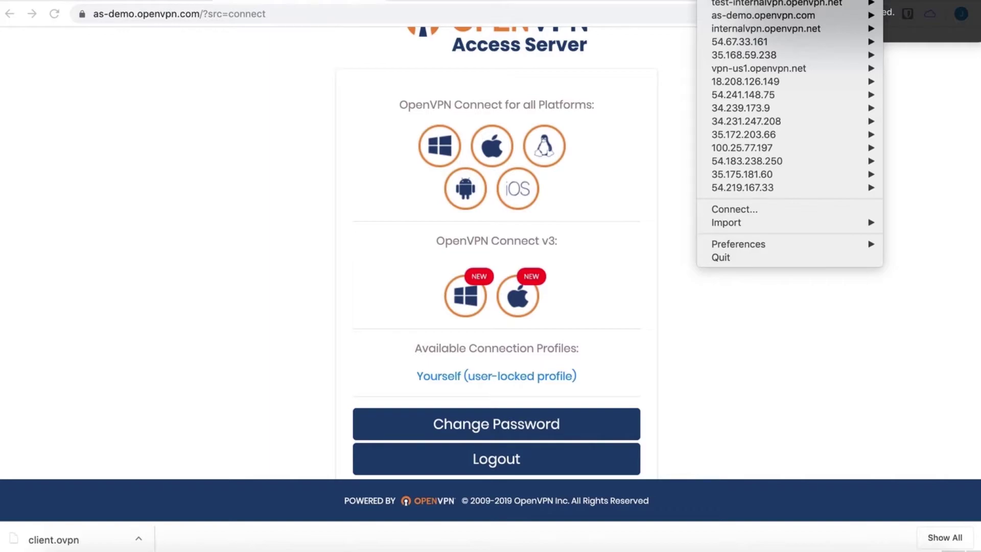
# - Connect to as-demo.openvpn.com as testuser using the password and an authenticator code
pyautogui.moveTo(773, 15)
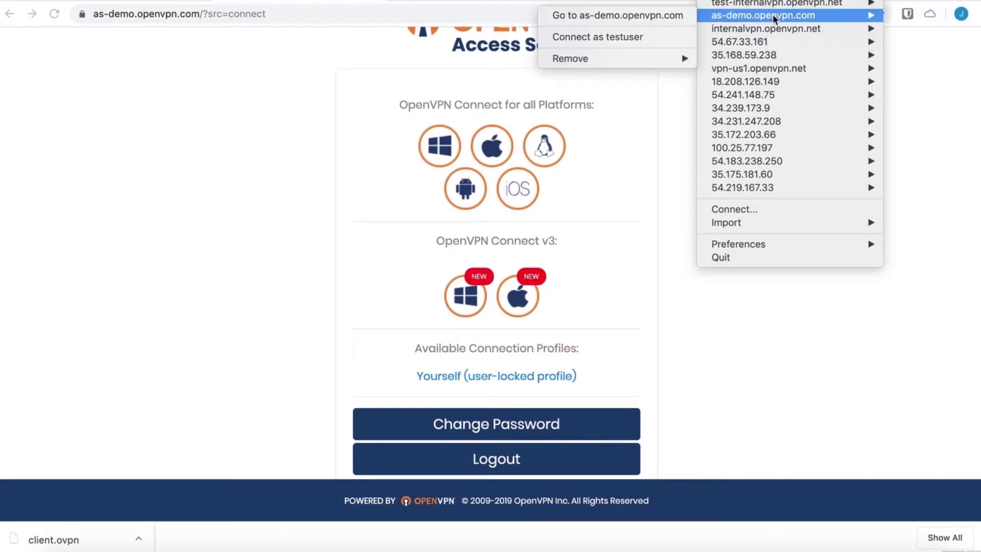
pyautogui.click(645, 36)
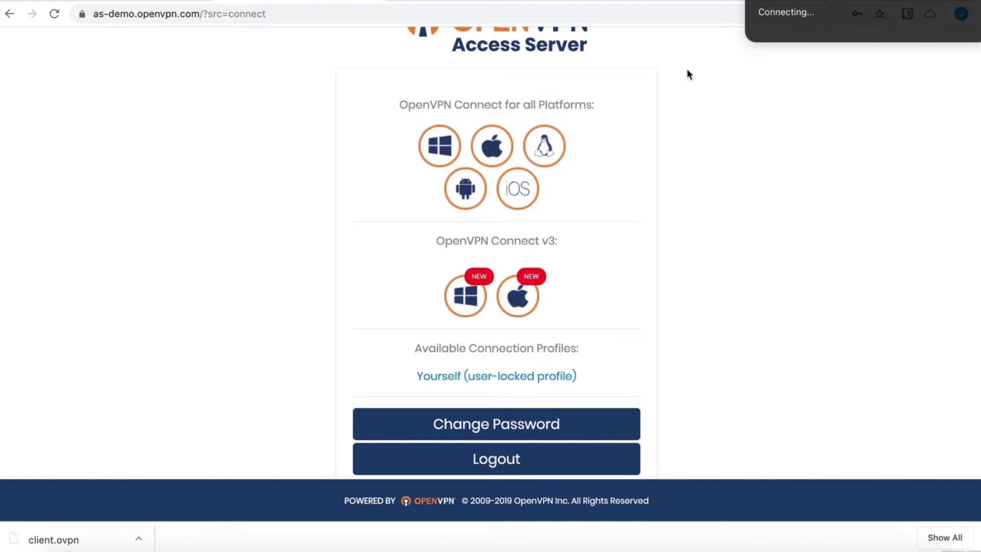
pyautogui.click(486, 268)
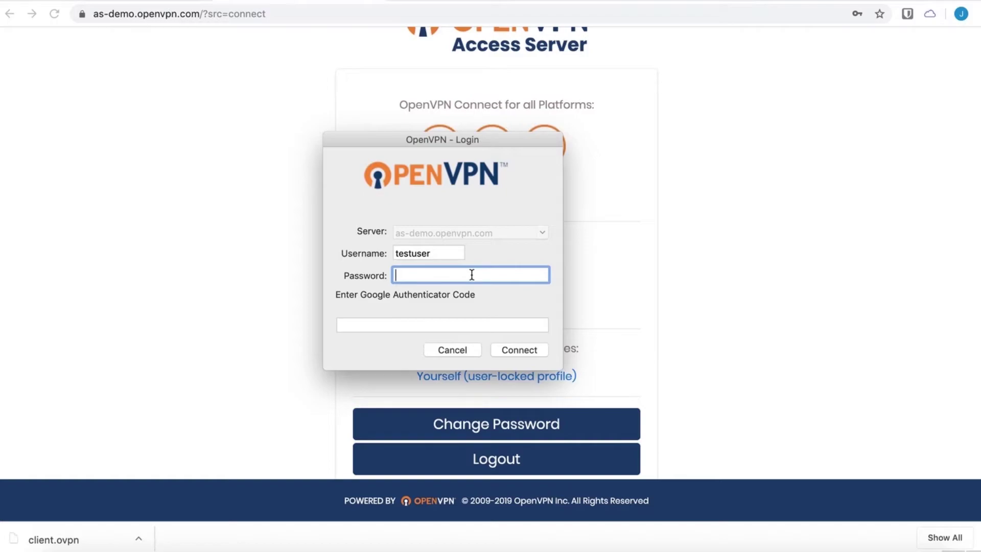
pyautogui.write('••••••••')
pyautogui.press('BackSpace')
pyautogui.press('BackSpace')
pyautogui.press('BackSpace')
pyautogui.press('BackSpace')
pyautogui.press('BackSpace')
pyautogui.press('BackSpace')
pyautogui.write('••••••')
pyautogui.click(442, 325)
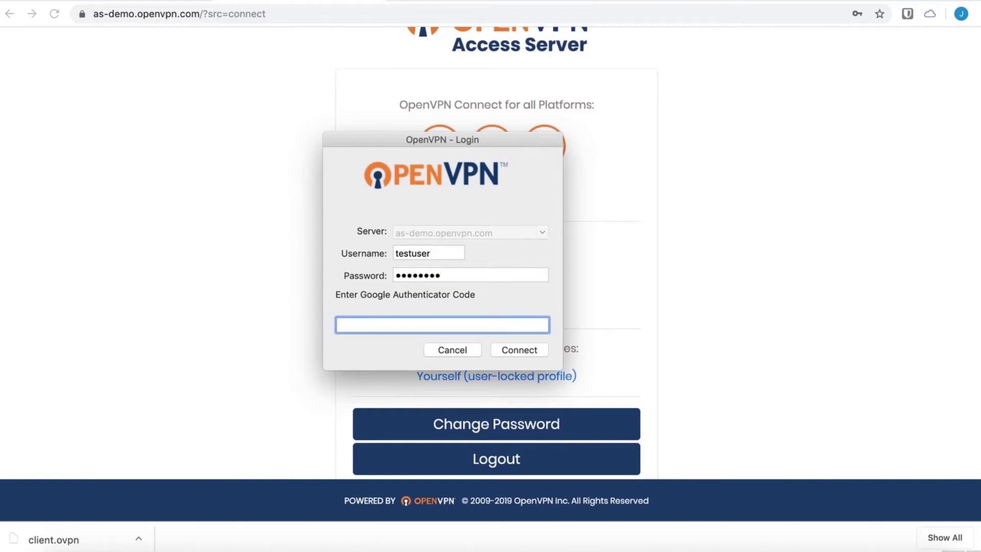
pyautogui.press('Return')
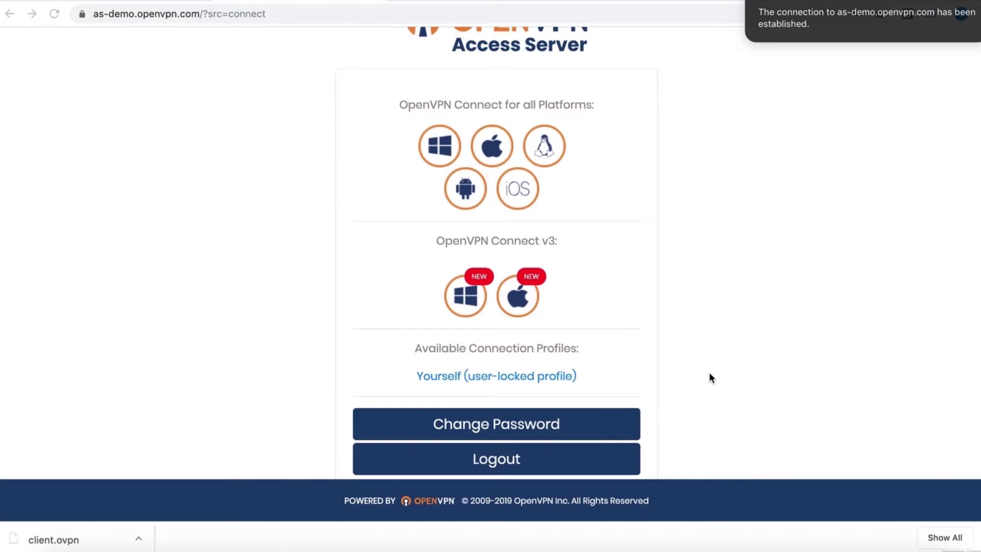
pyautogui.scroll(3, 711, 377)
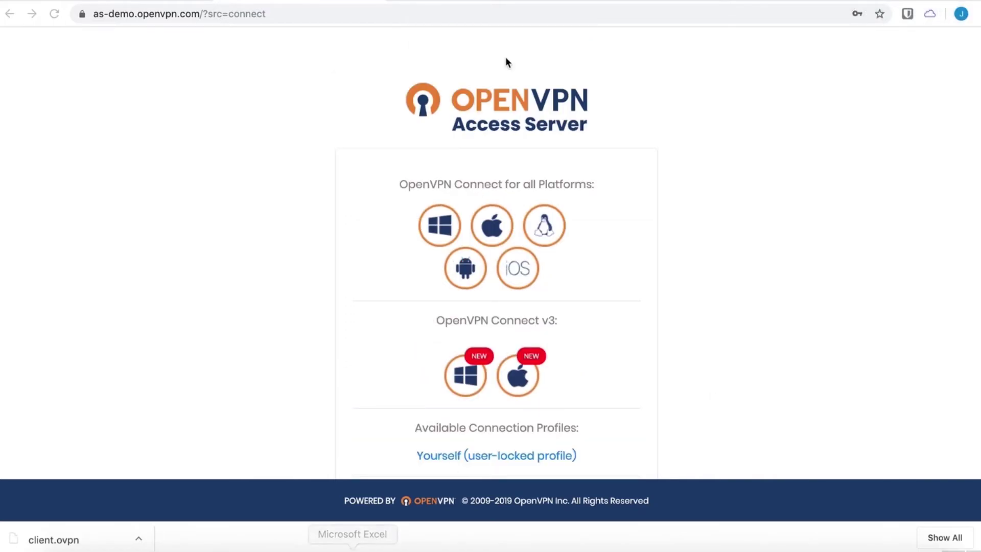